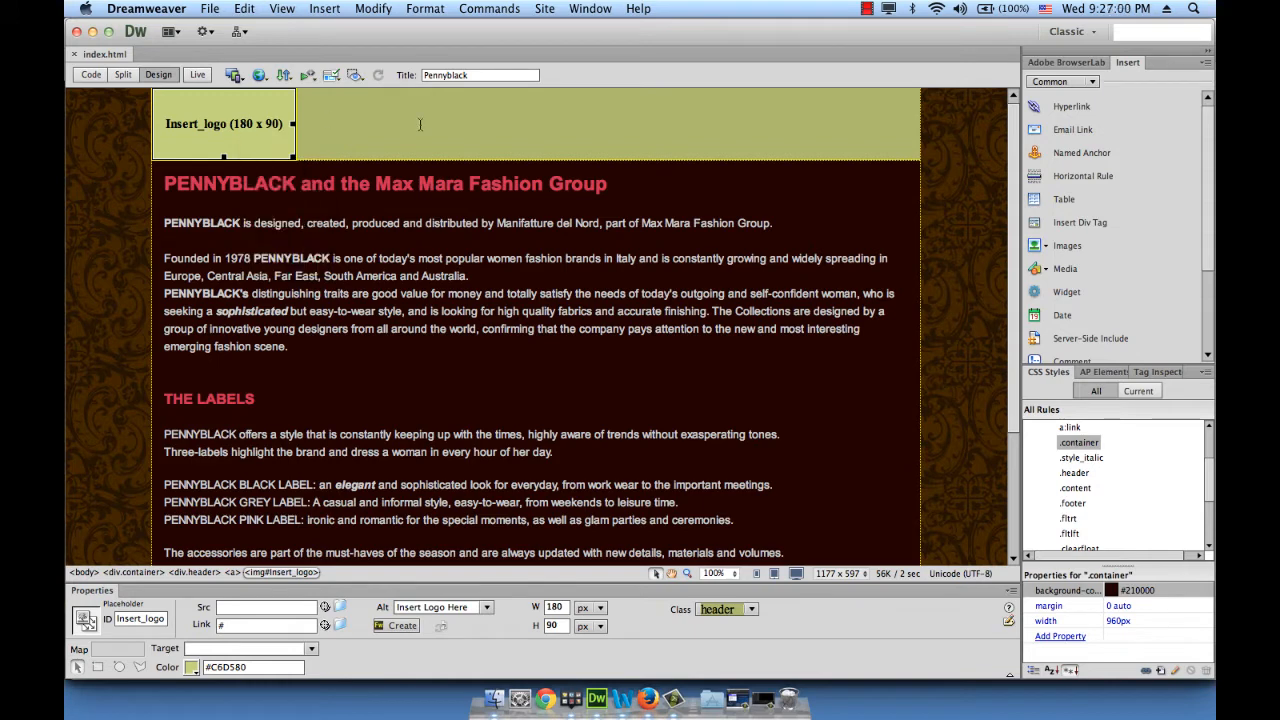
# Delete the Insert_logo image placeholder from the page header
pyautogui.click(383, 120)
pyautogui.click(243, 116)
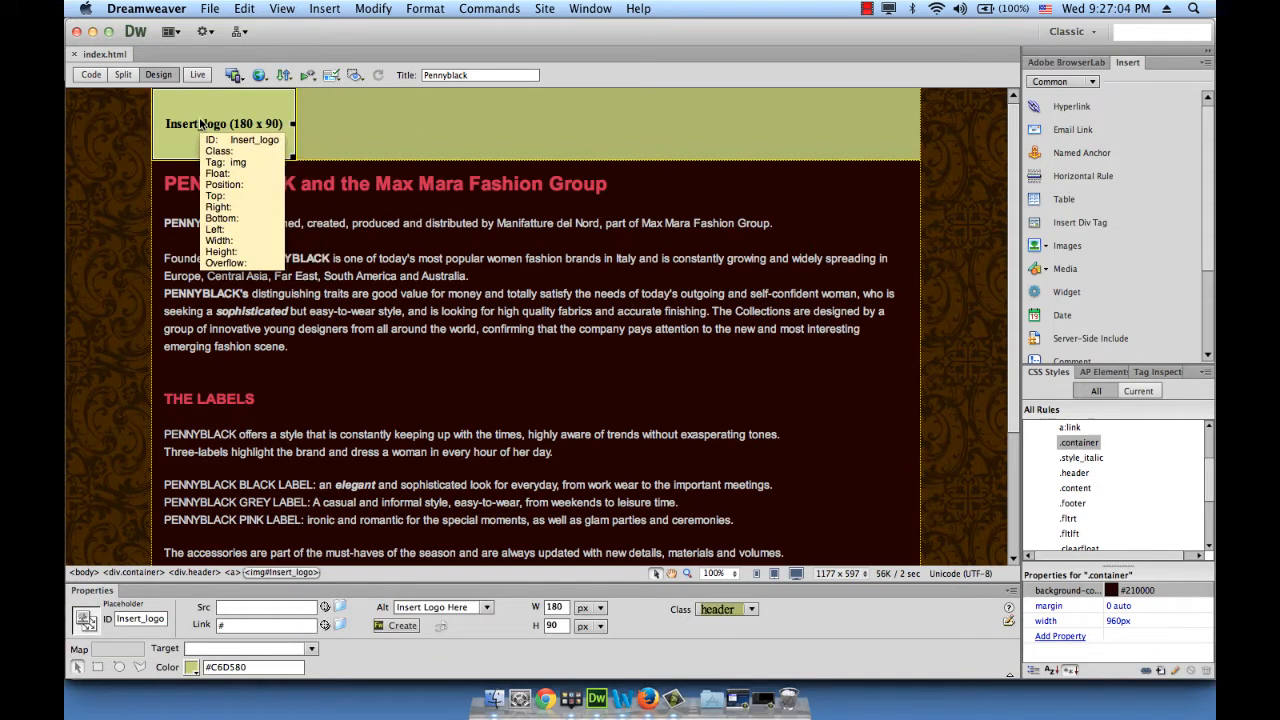
pyautogui.press('BackSpace')
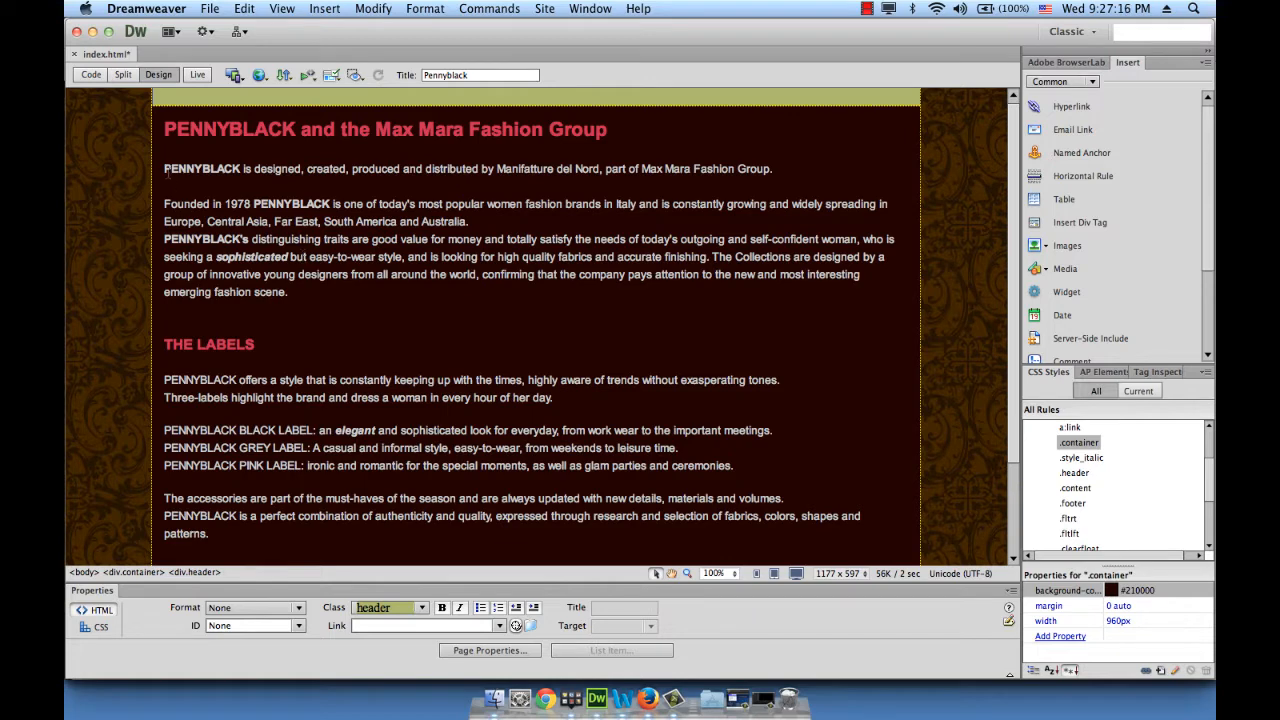
# Remove the green #ADB96E background colour from the .header rule, setting it to Default Color
pyautogui.click(152, 312)
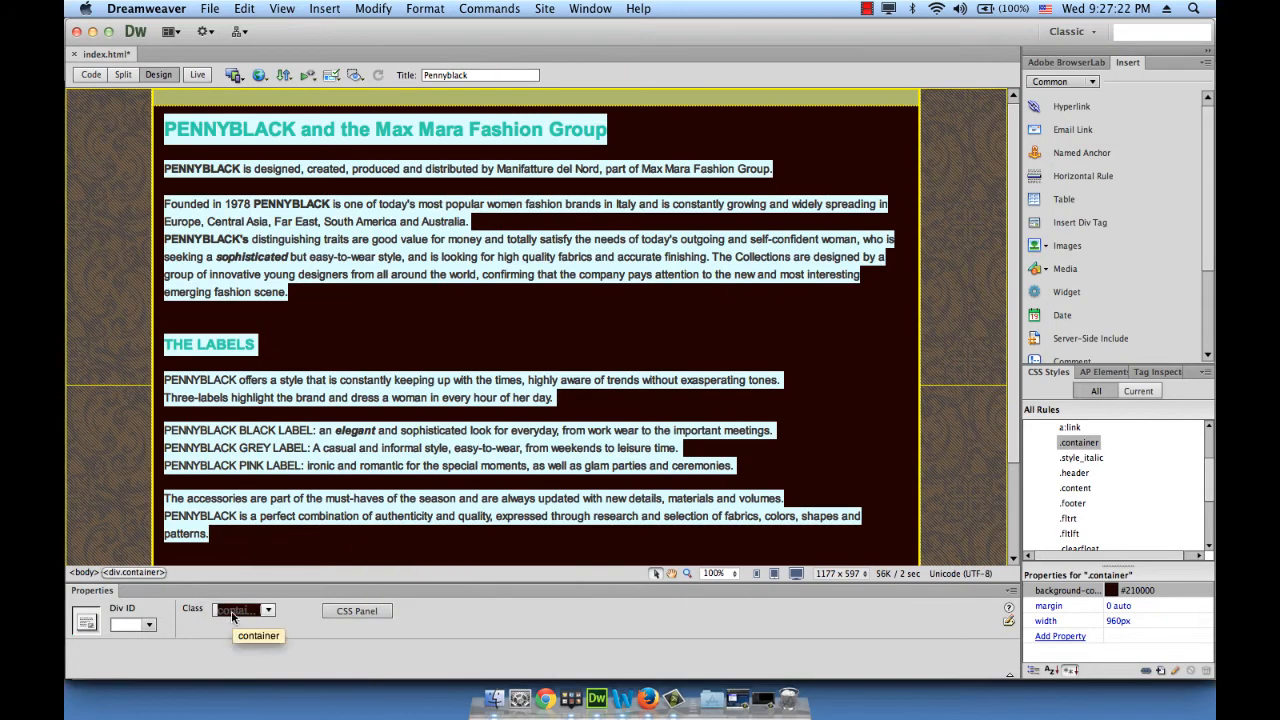
pyautogui.click(858, 110)
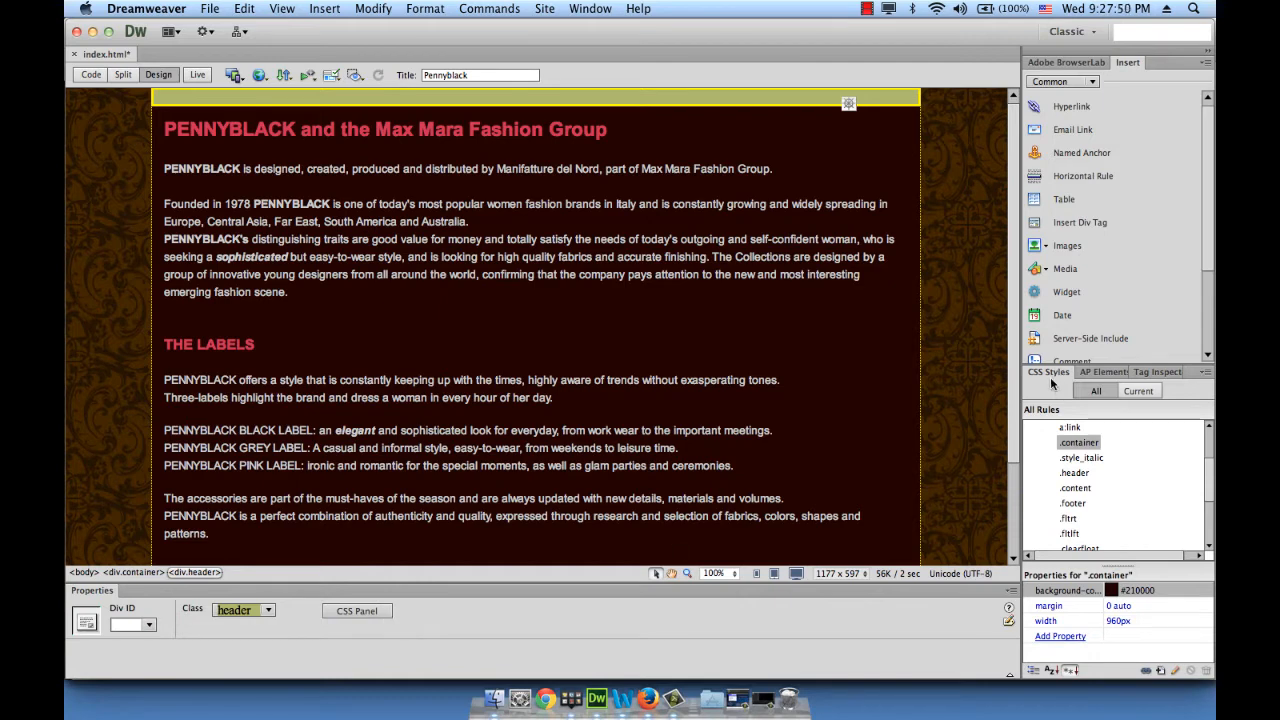
pyautogui.scroll(2, 1110, 475)
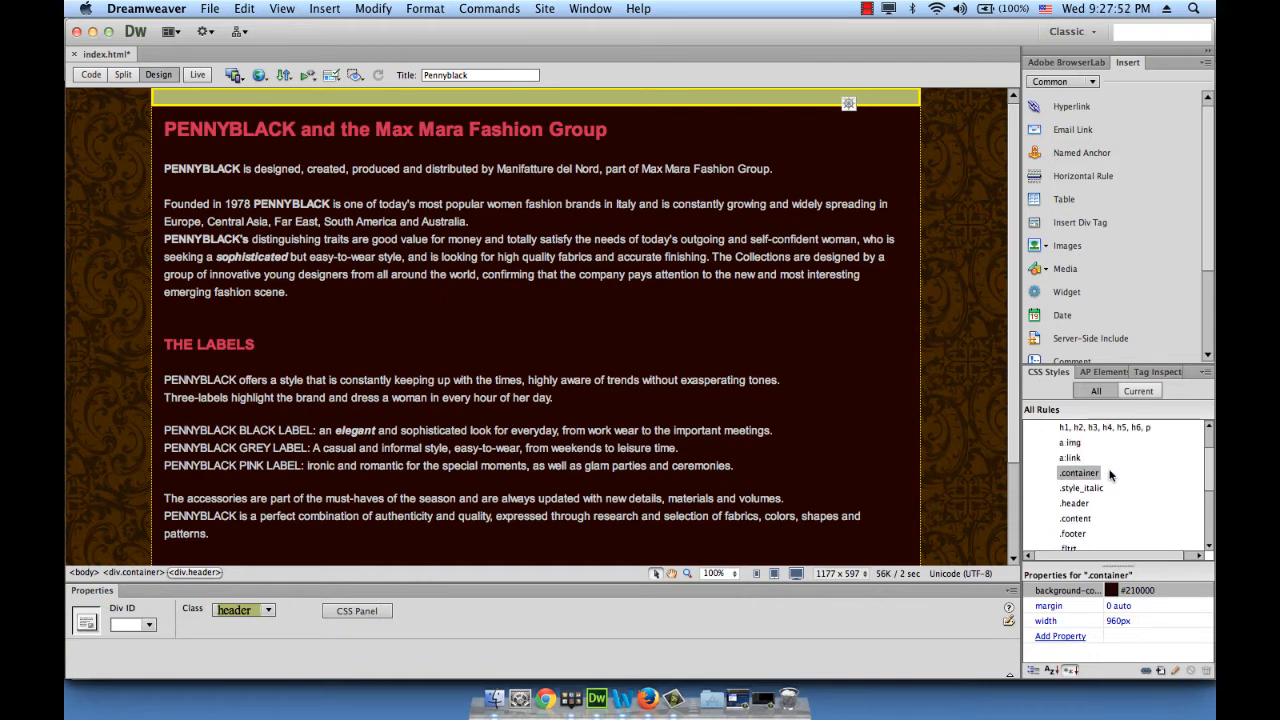
pyautogui.scroll(3, 1110, 475)
pyautogui.scroll(-3, 1085, 452)
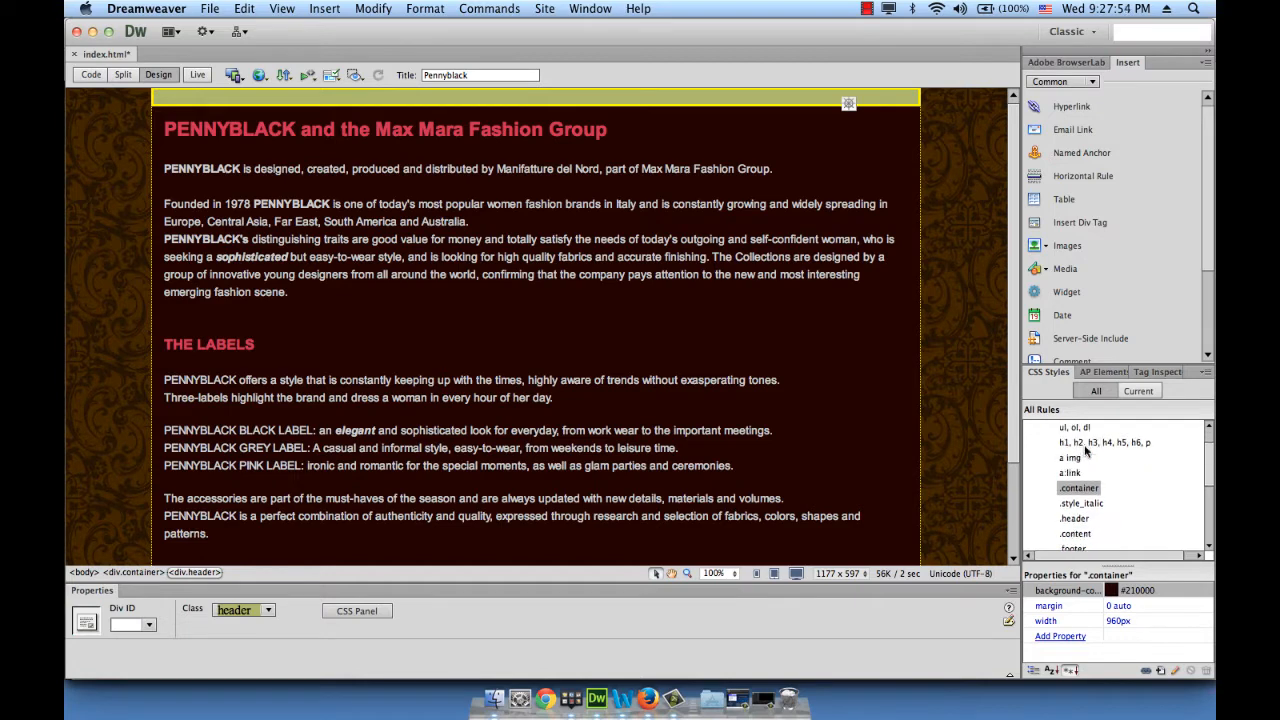
pyautogui.click(1074, 503)
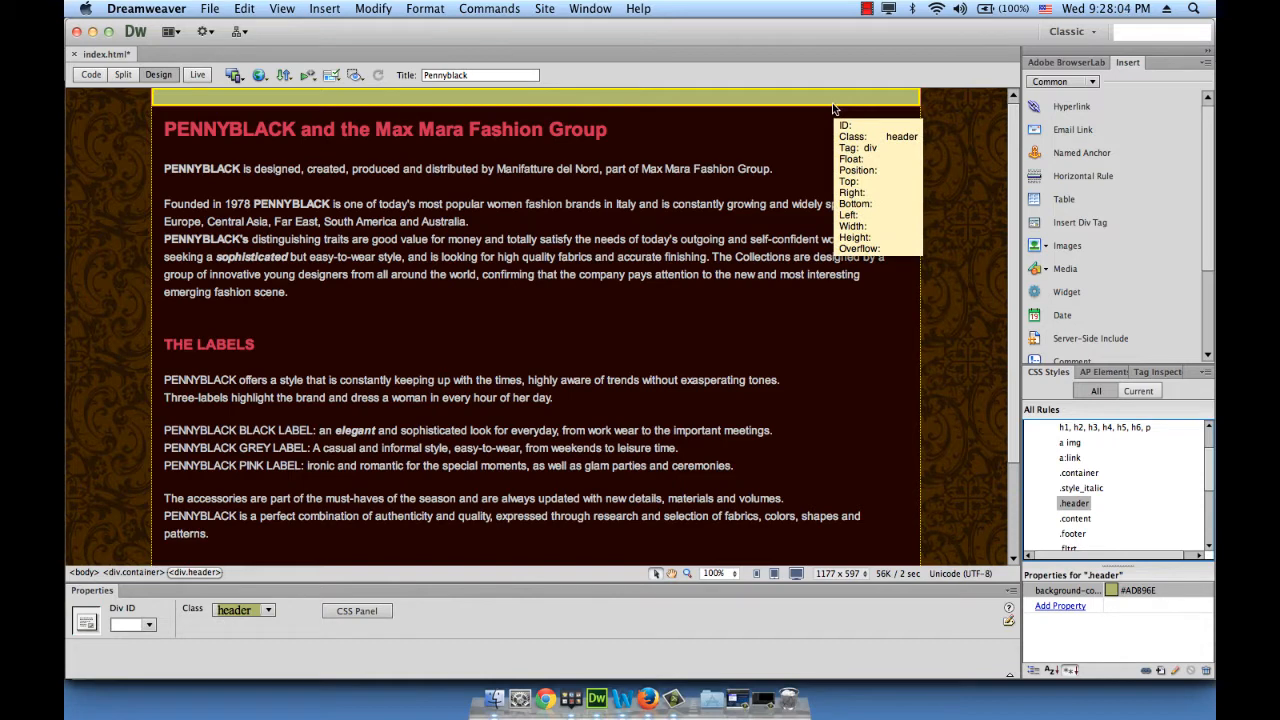
pyautogui.click(1111, 591)
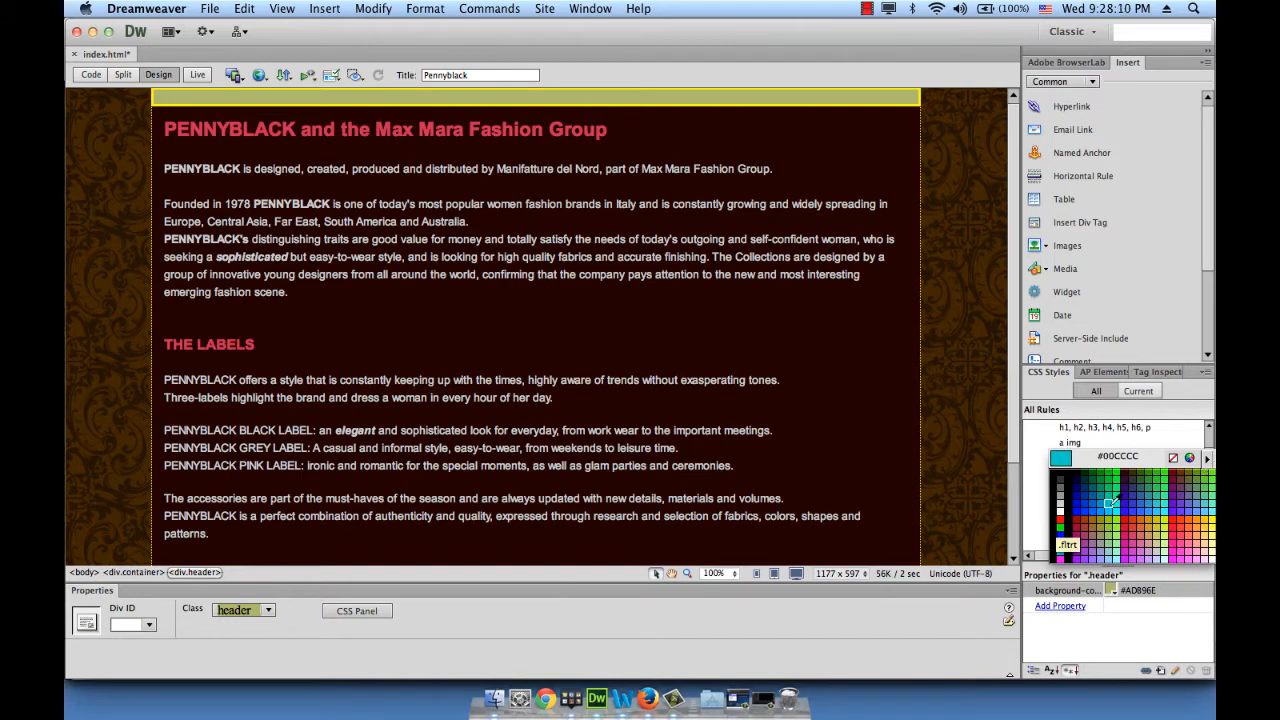
pyautogui.click(1174, 459)
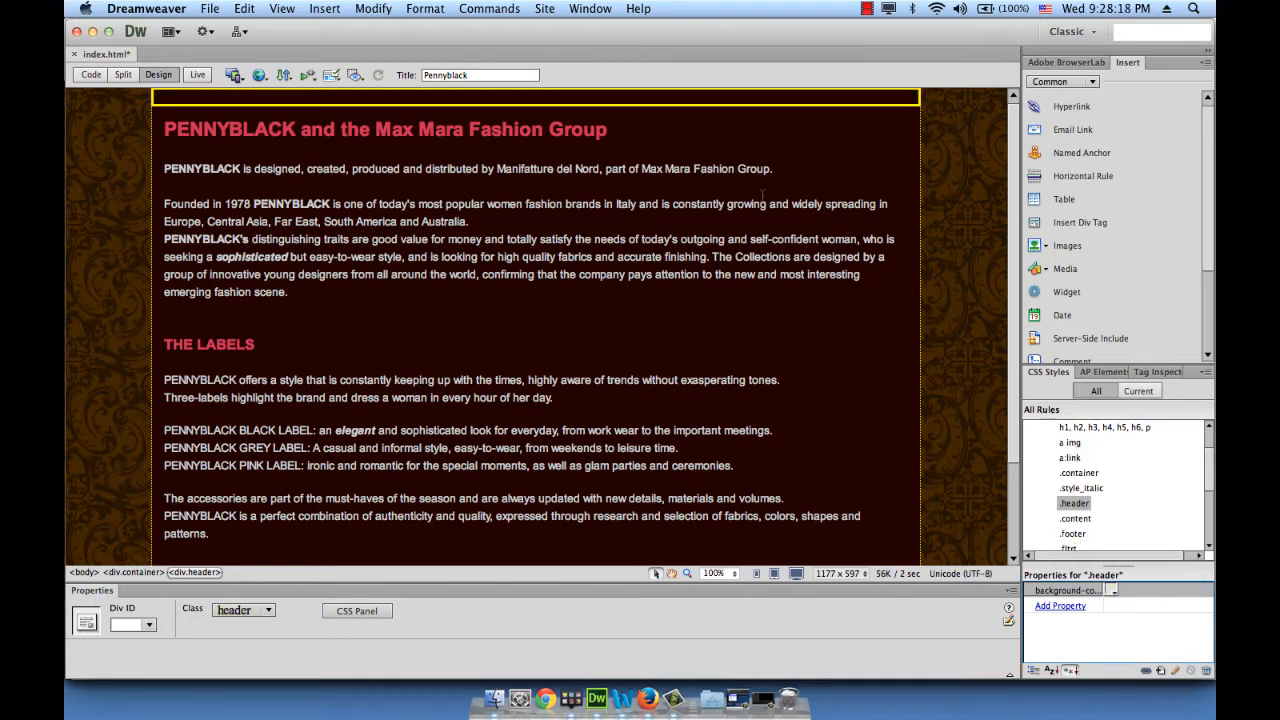
pyautogui.click(179, 100)
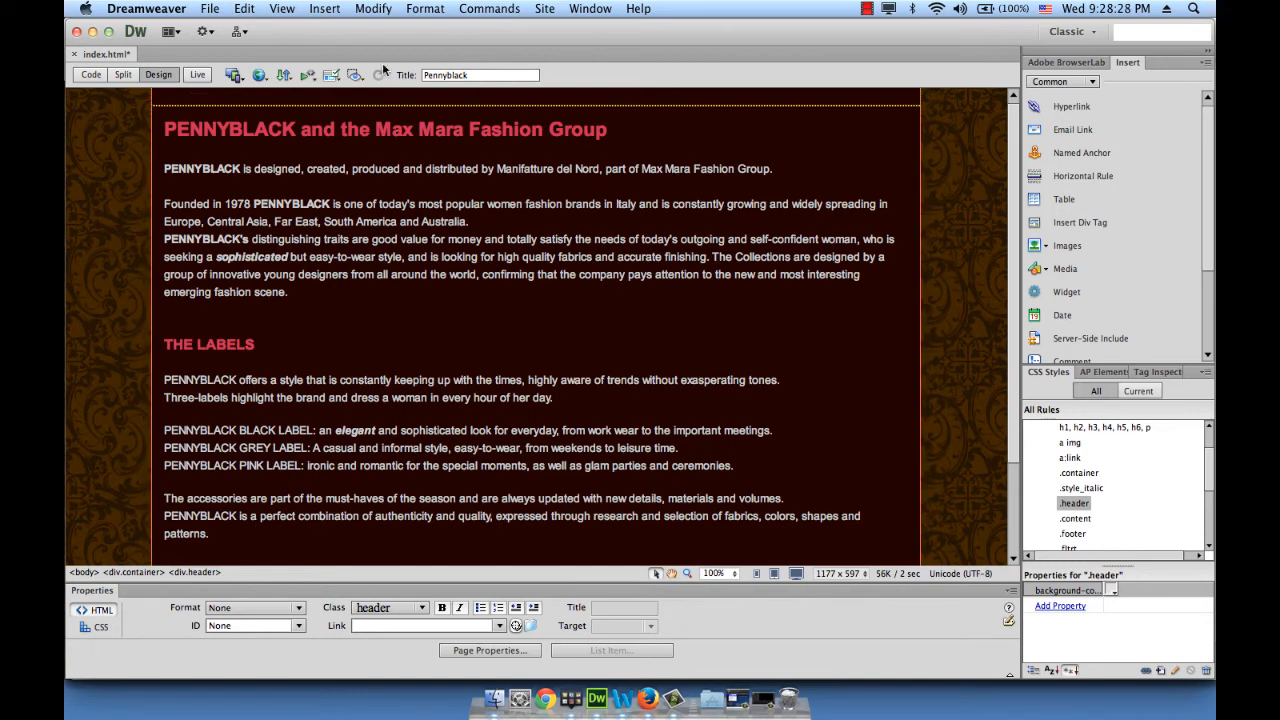
# Insert a SWF via Insert > Media > SWF, choosing swf/gisele.swf
pyautogui.click(339, 8)
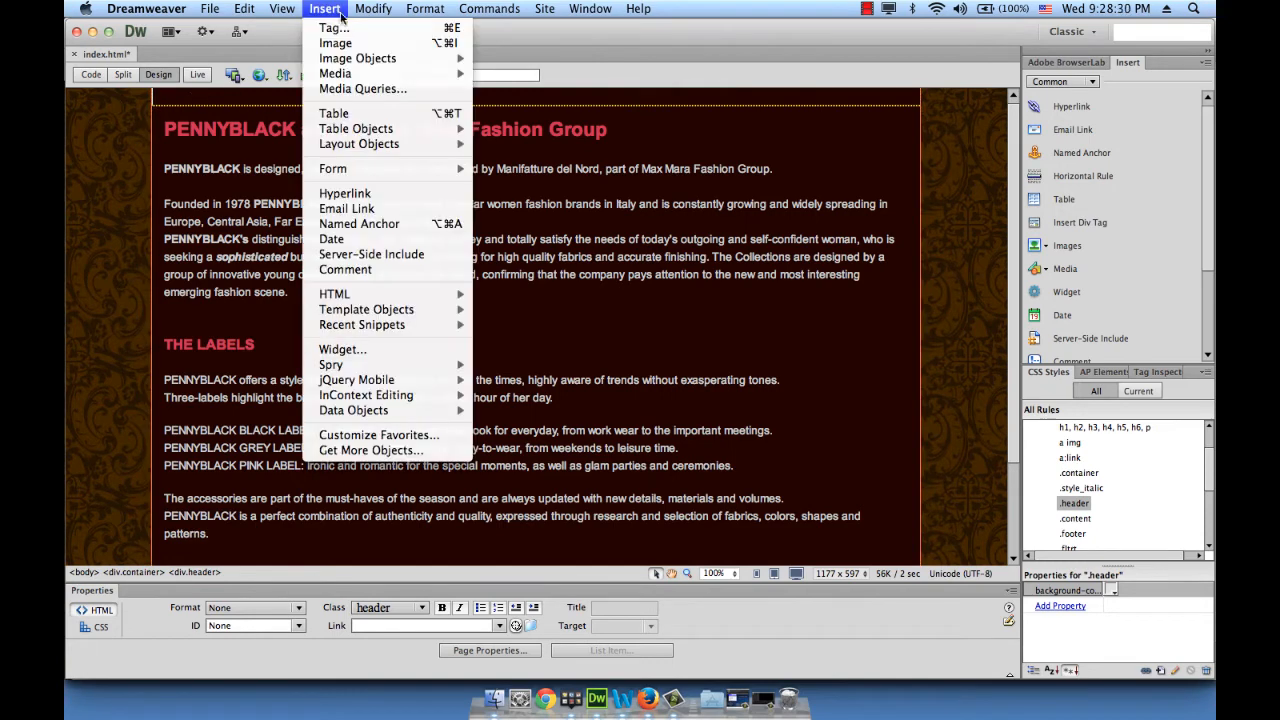
pyautogui.moveTo(350, 79)
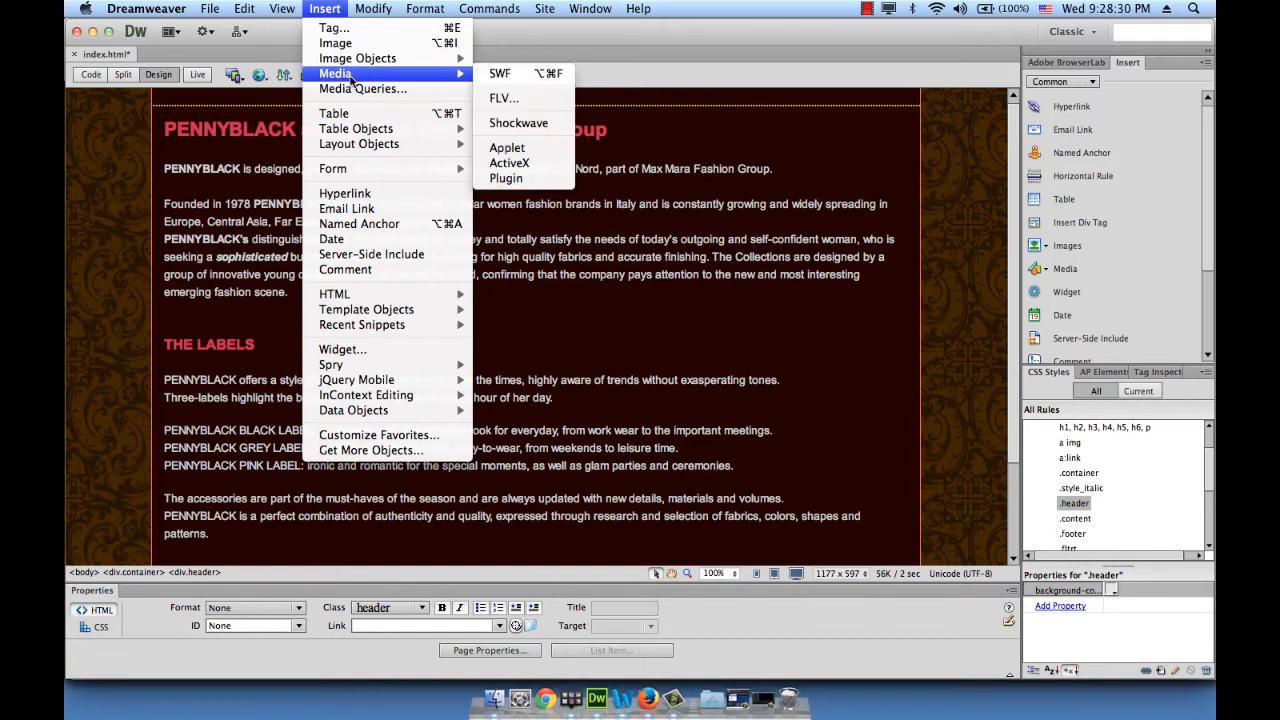
pyautogui.click(515, 76)
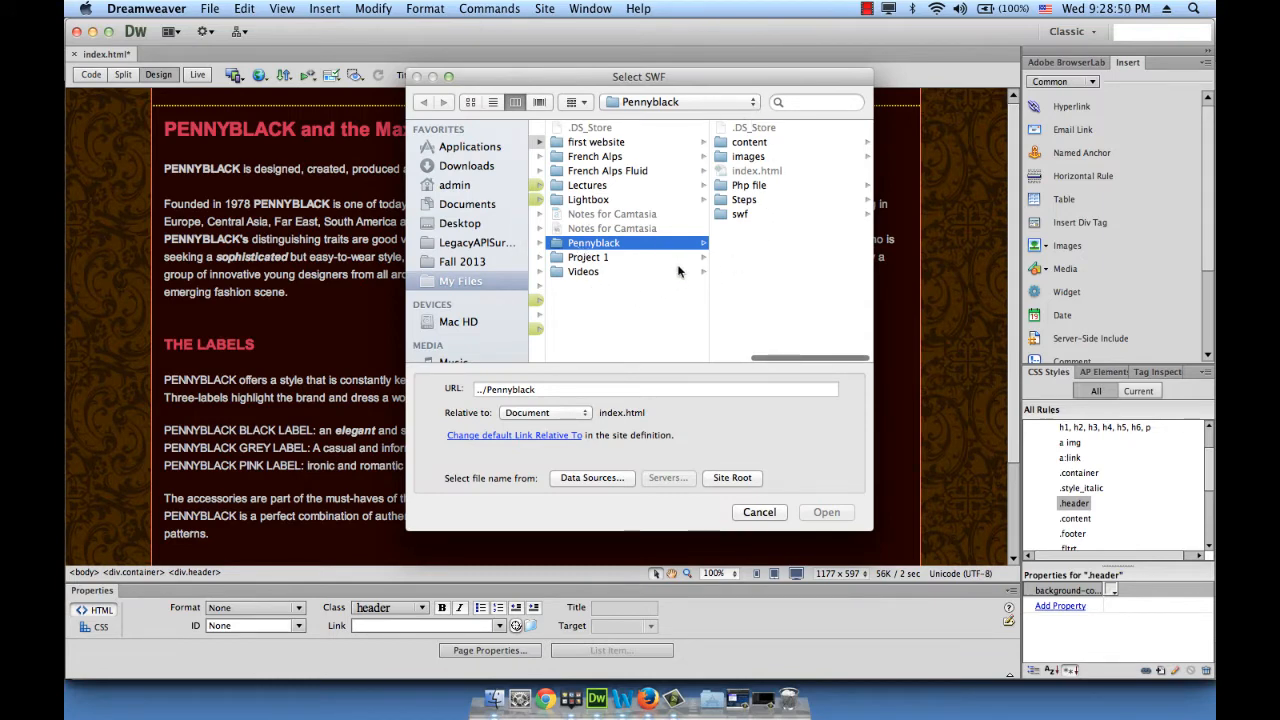
pyautogui.click(755, 215)
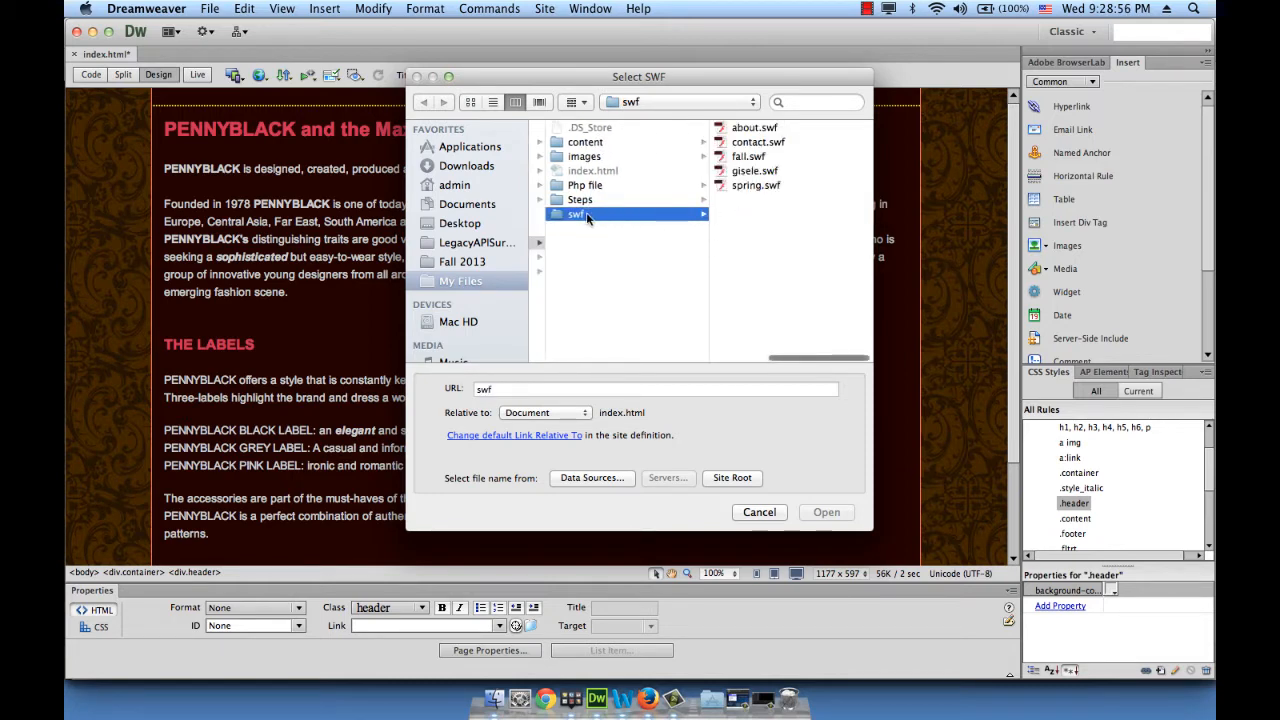
pyautogui.click(754, 172)
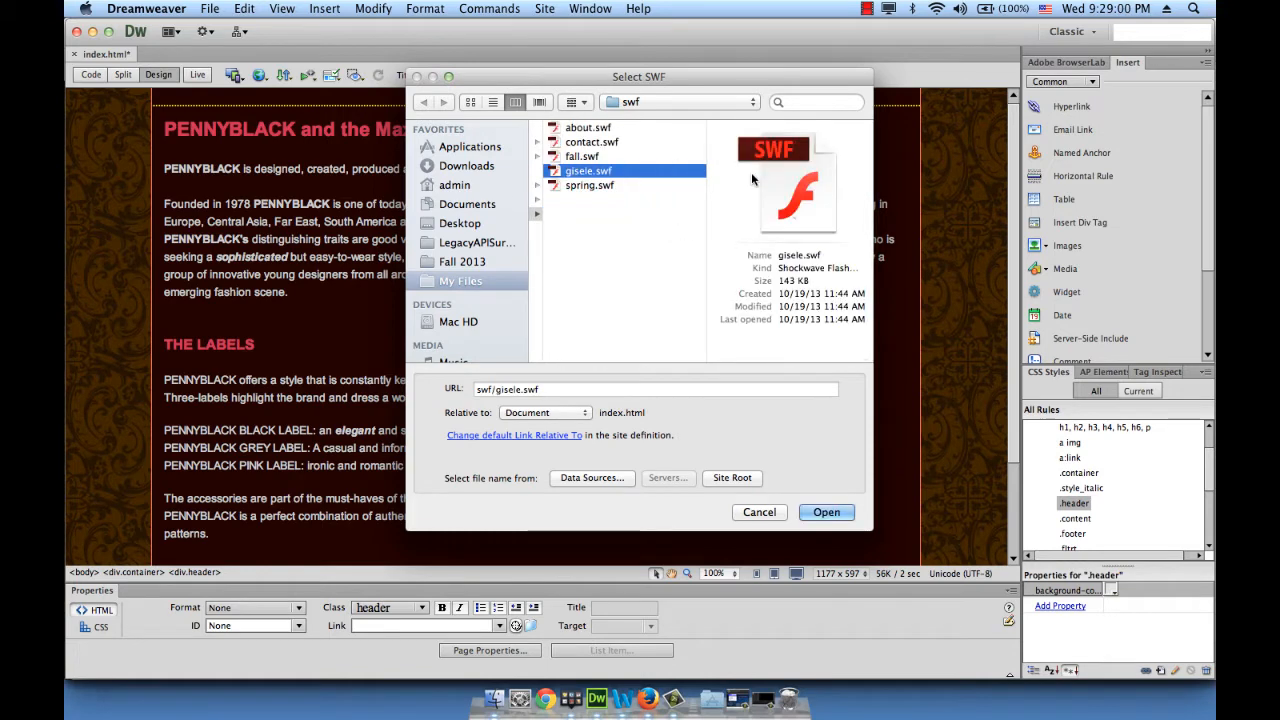
pyautogui.click(826, 512)
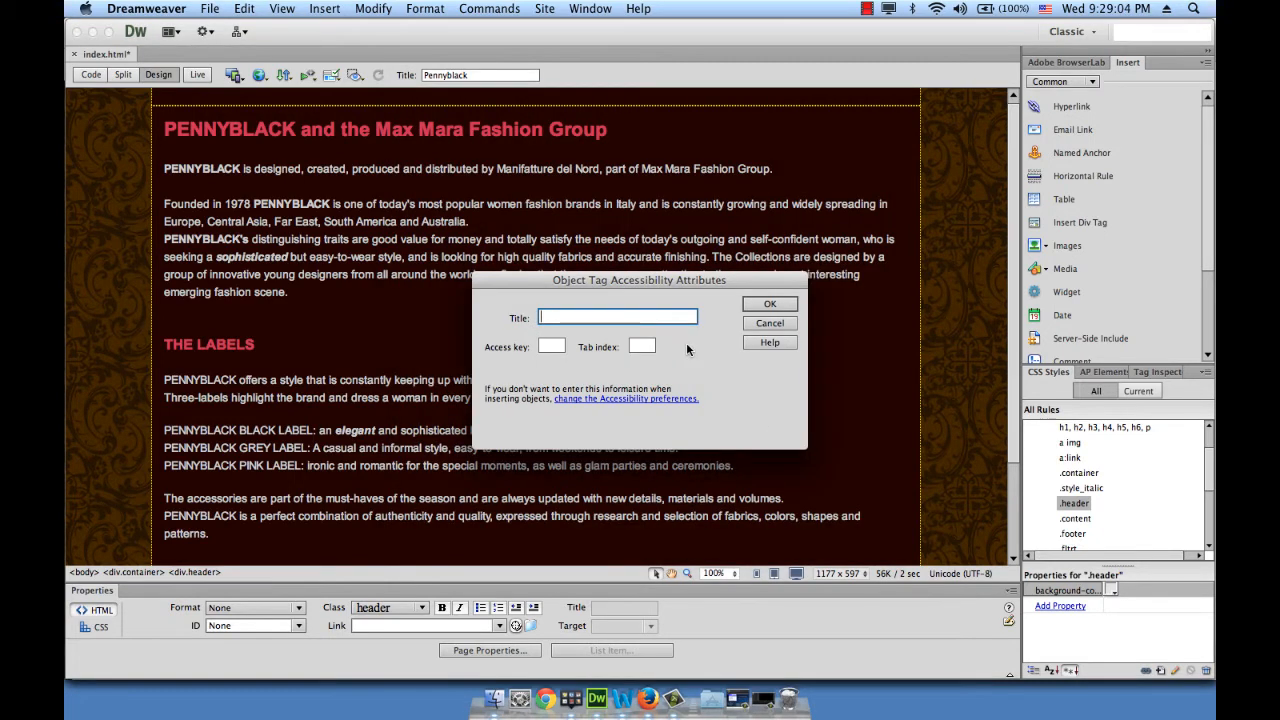
# Give the Flash object the accessibility title 'Gisele' to embed the 1000 × 350 banner
pyautogui.write('Gisele')
pyautogui.click(781, 309)
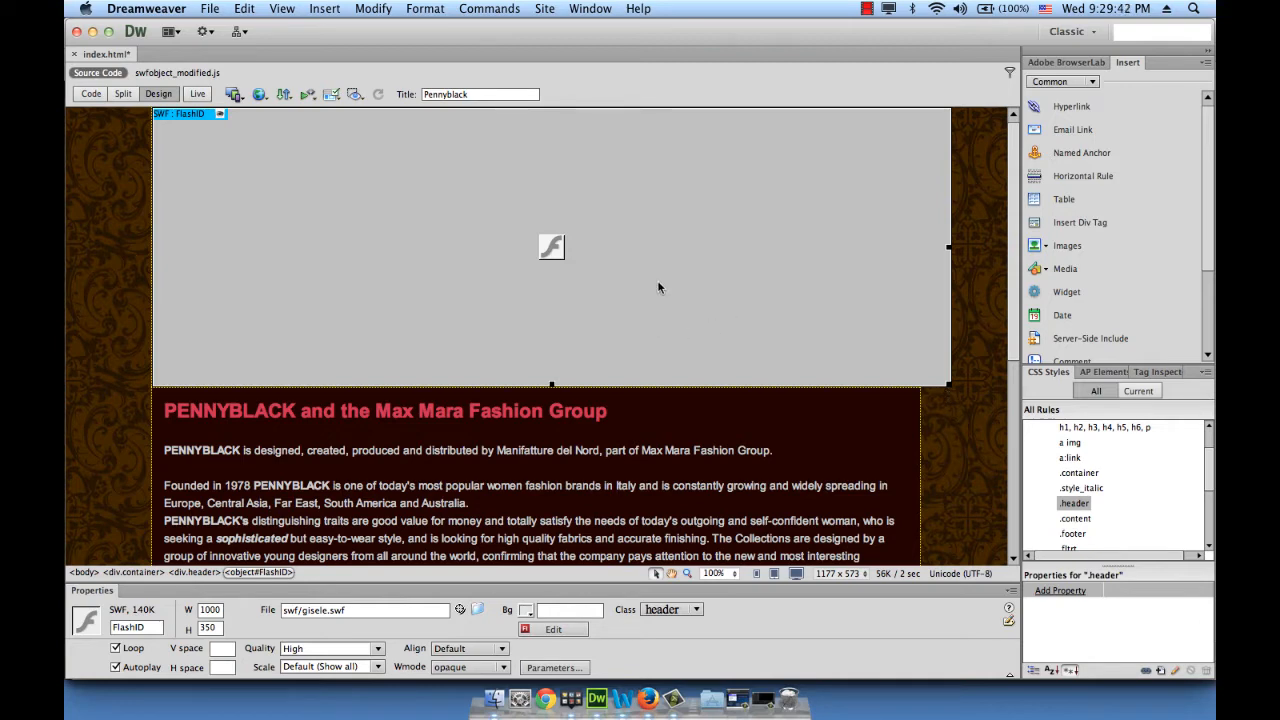
pyautogui.click(211, 8)
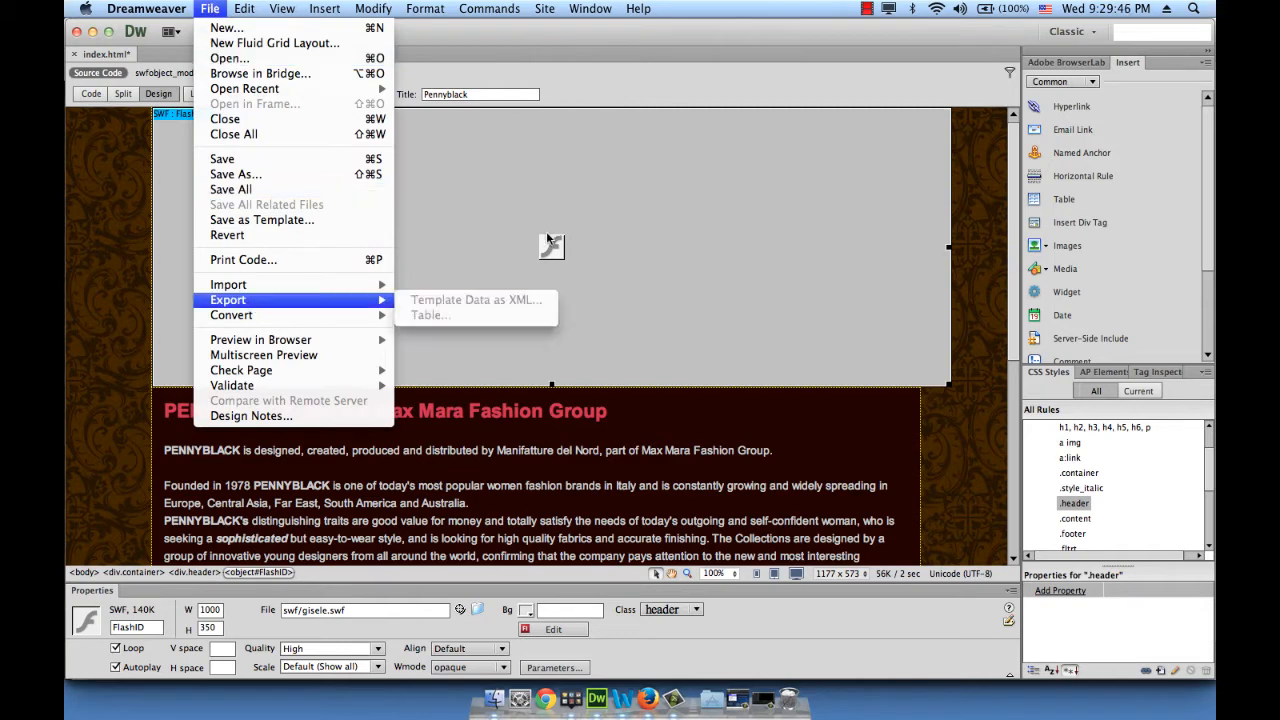
# Save index.html, accepting the copied dependent files, and preview it in Firefox
pyautogui.click(235, 162)
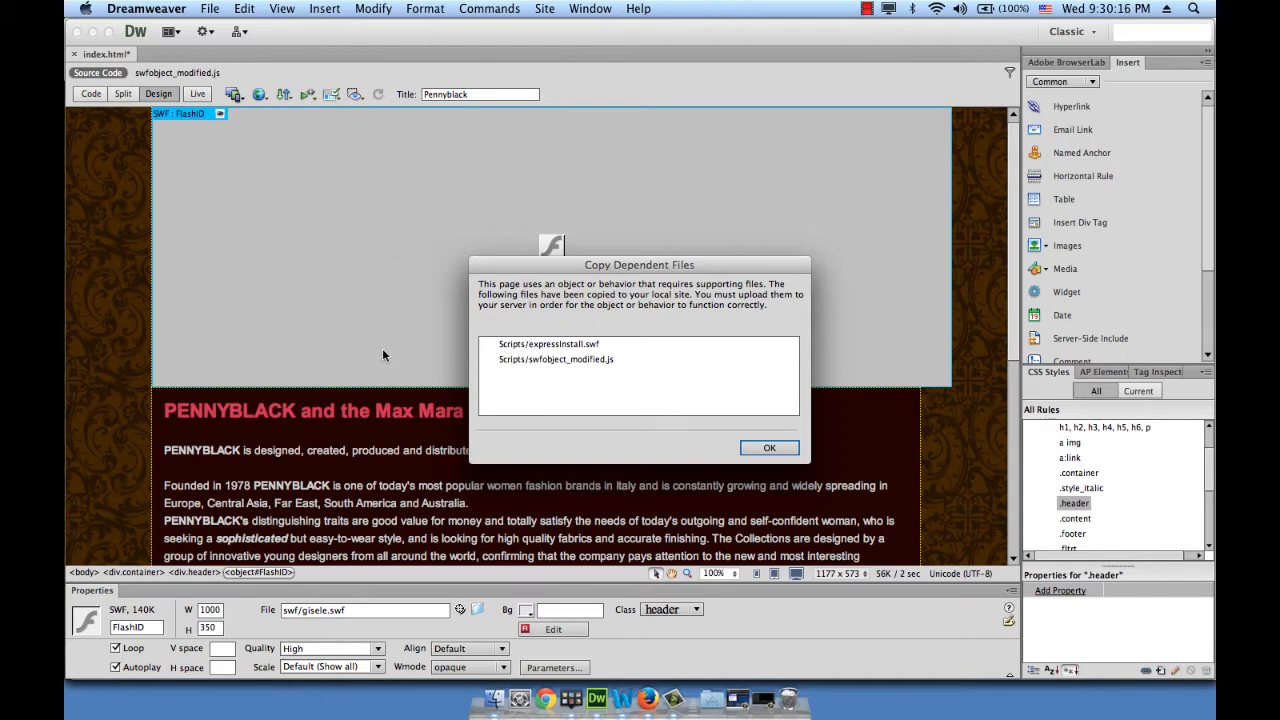
pyautogui.click(785, 451)
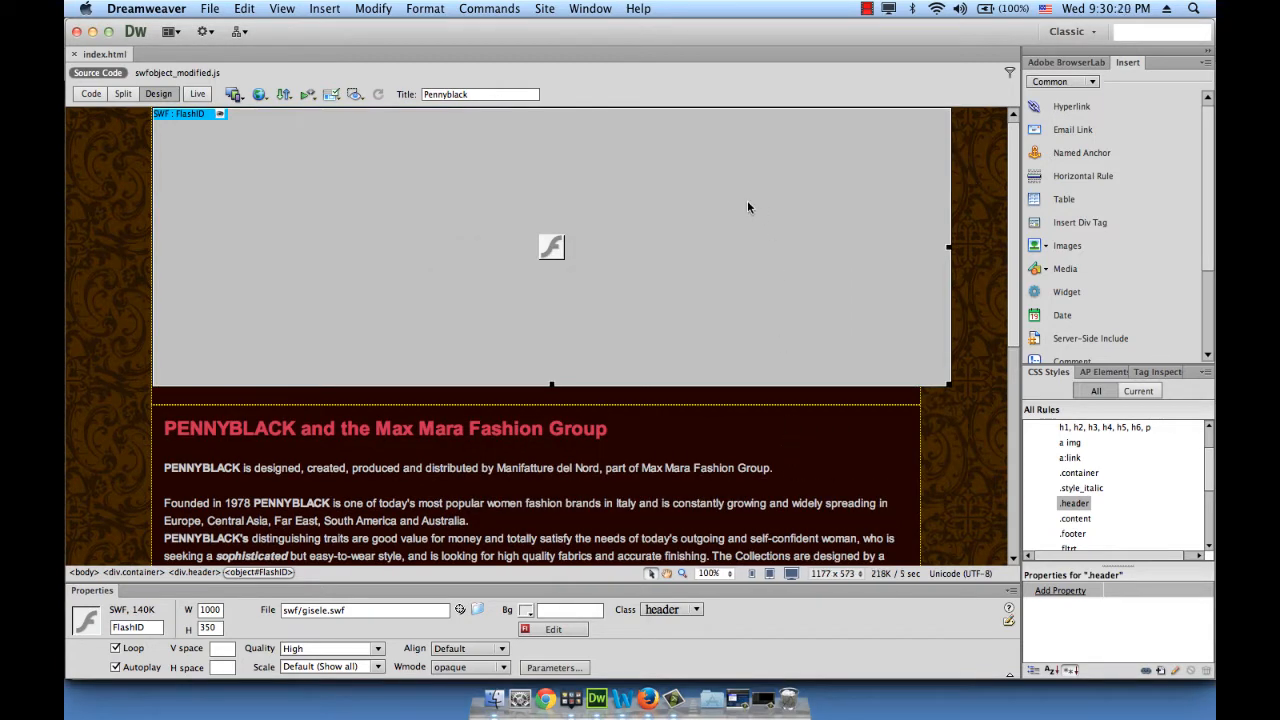
pyautogui.click(222, 8)
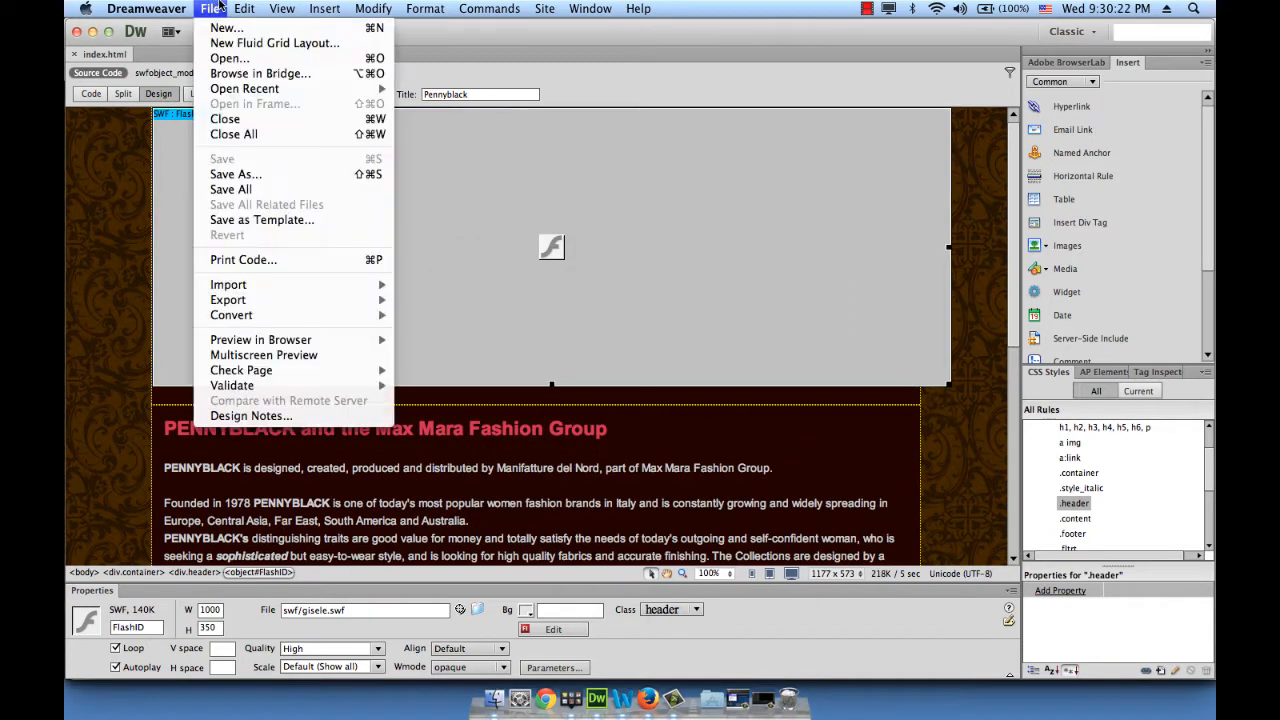
pyautogui.moveTo(258, 345)
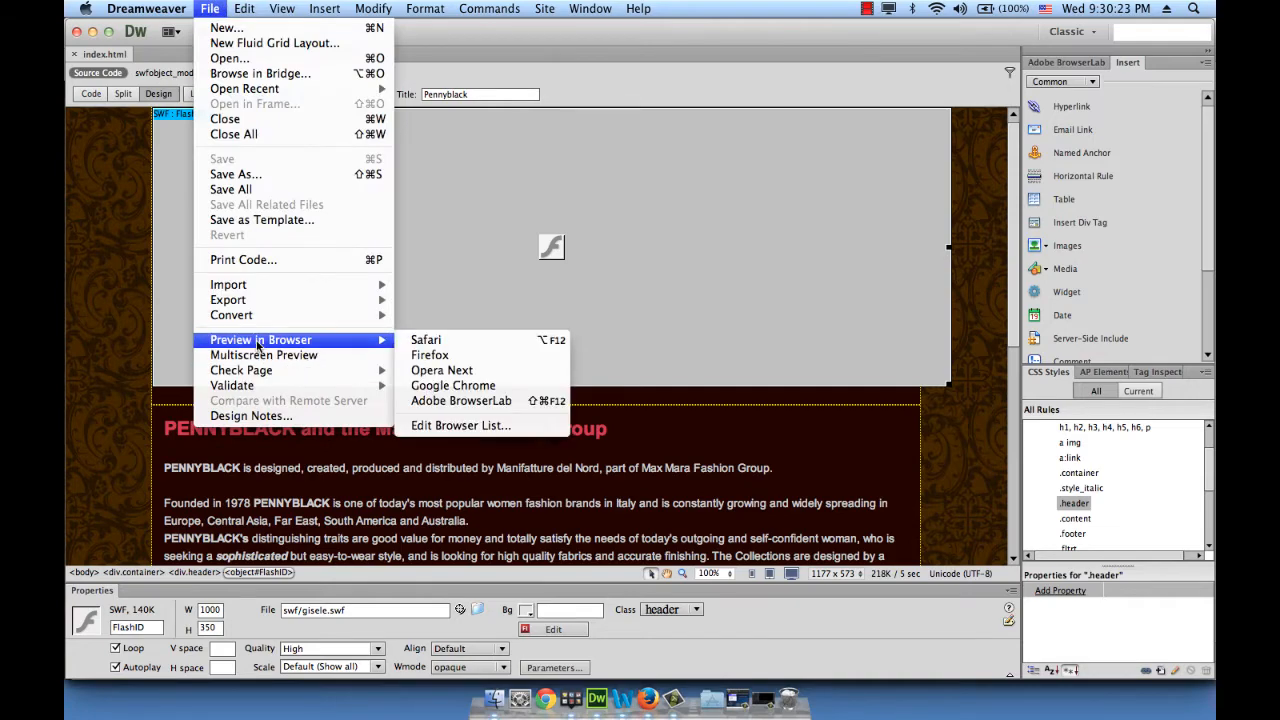
pyautogui.click(451, 356)
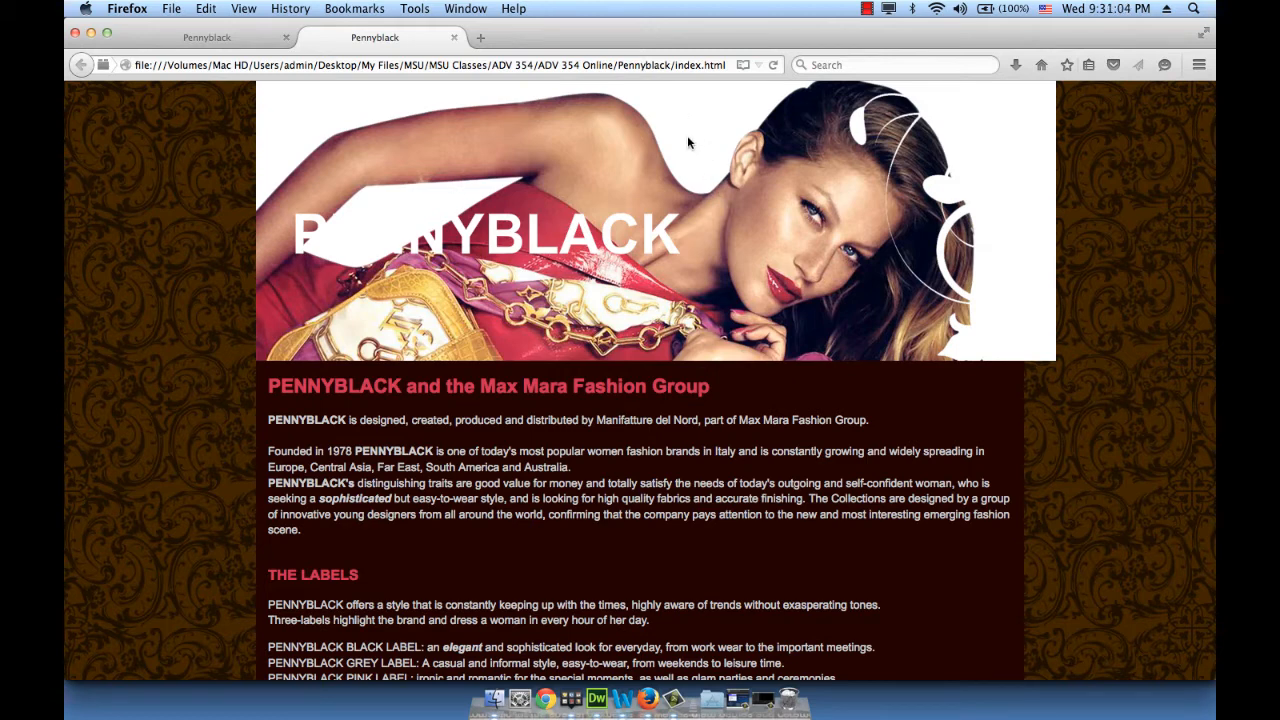
# Switch back from the Firefox preview to Dreamweaver via the Dock
pyautogui.click(596, 698)
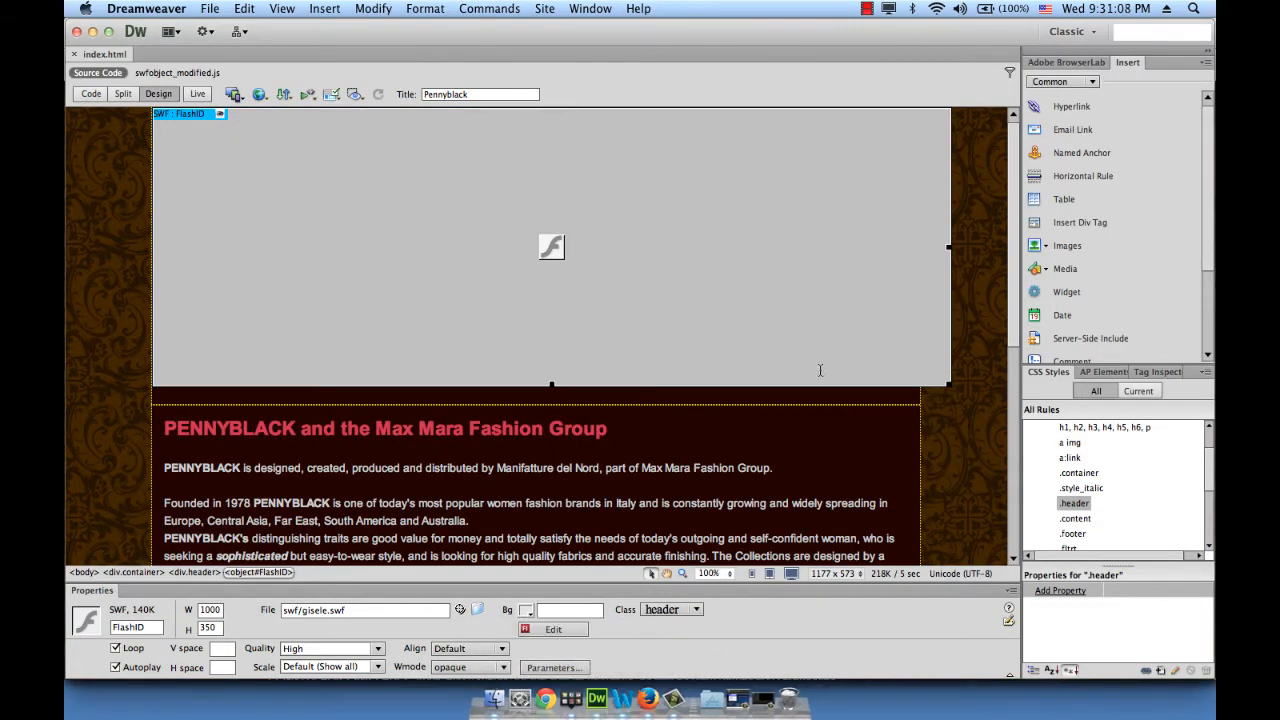
# Set the .container rule's width to 1000px
pyautogui.click(921, 450)
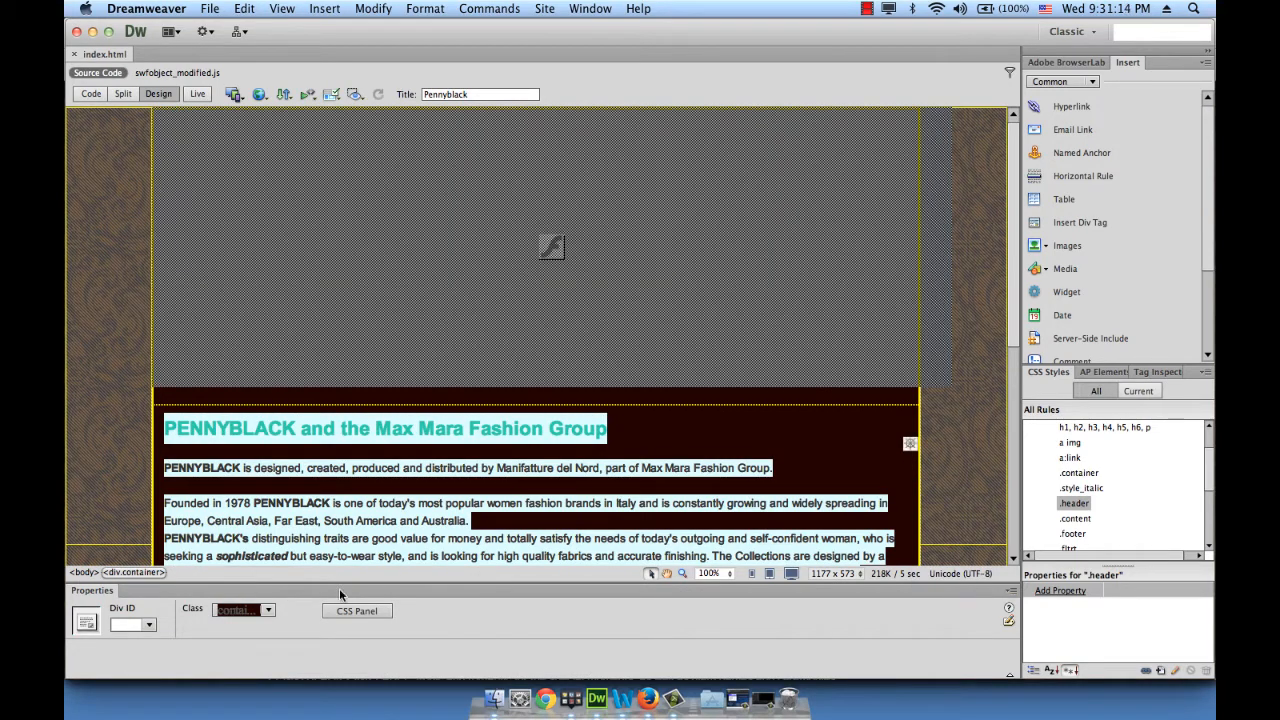
pyautogui.click(1080, 473)
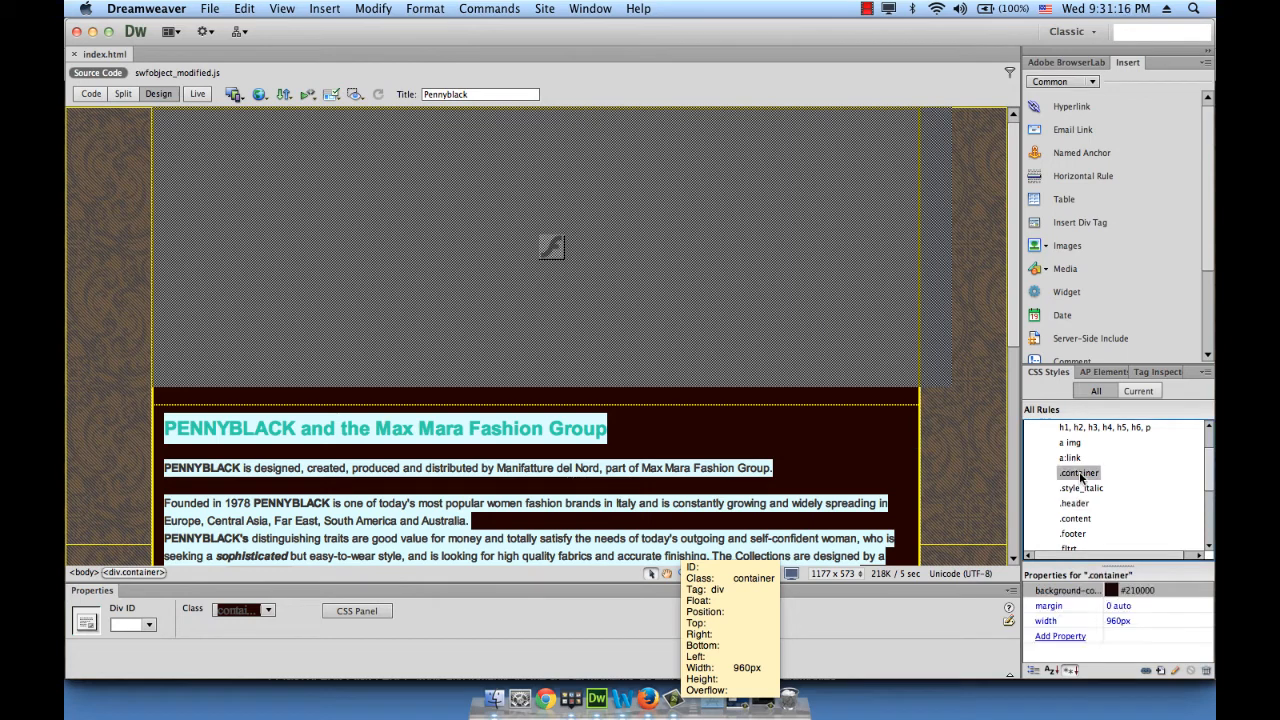
pyautogui.click(1119, 621)
pyautogui.write('1000')
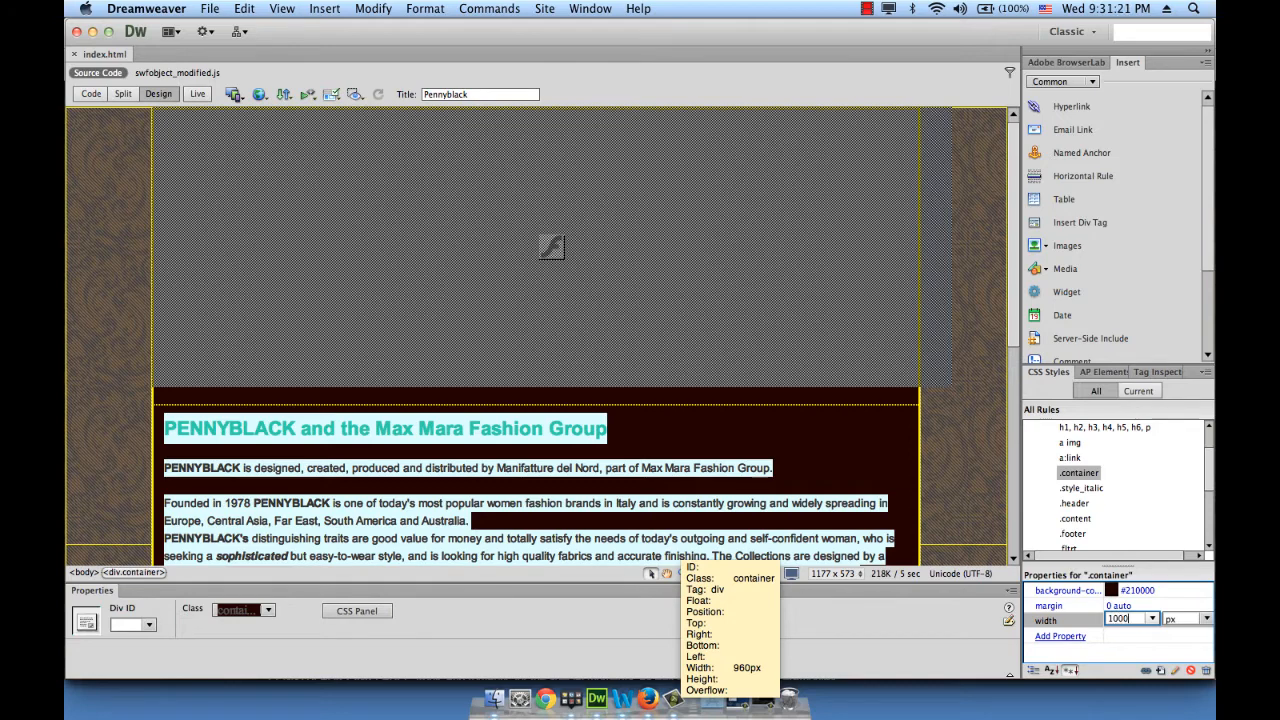
pyautogui.press('Return')
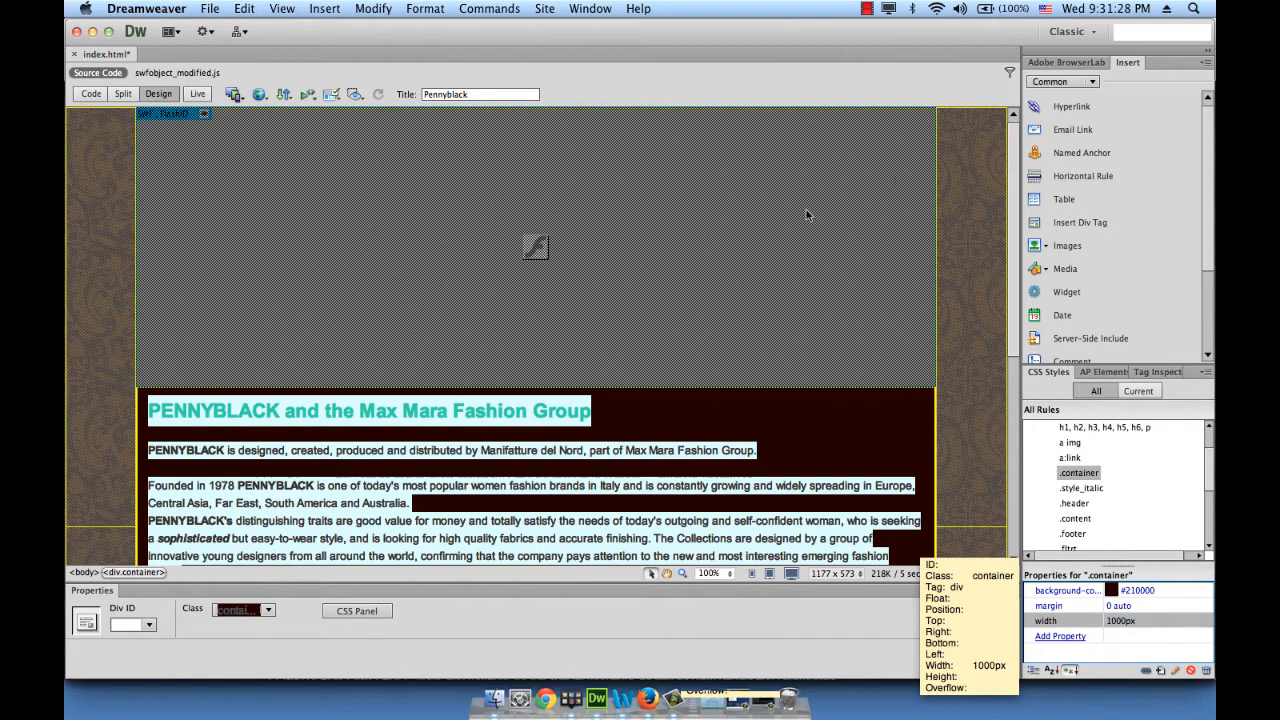
pyautogui.click(957, 248)
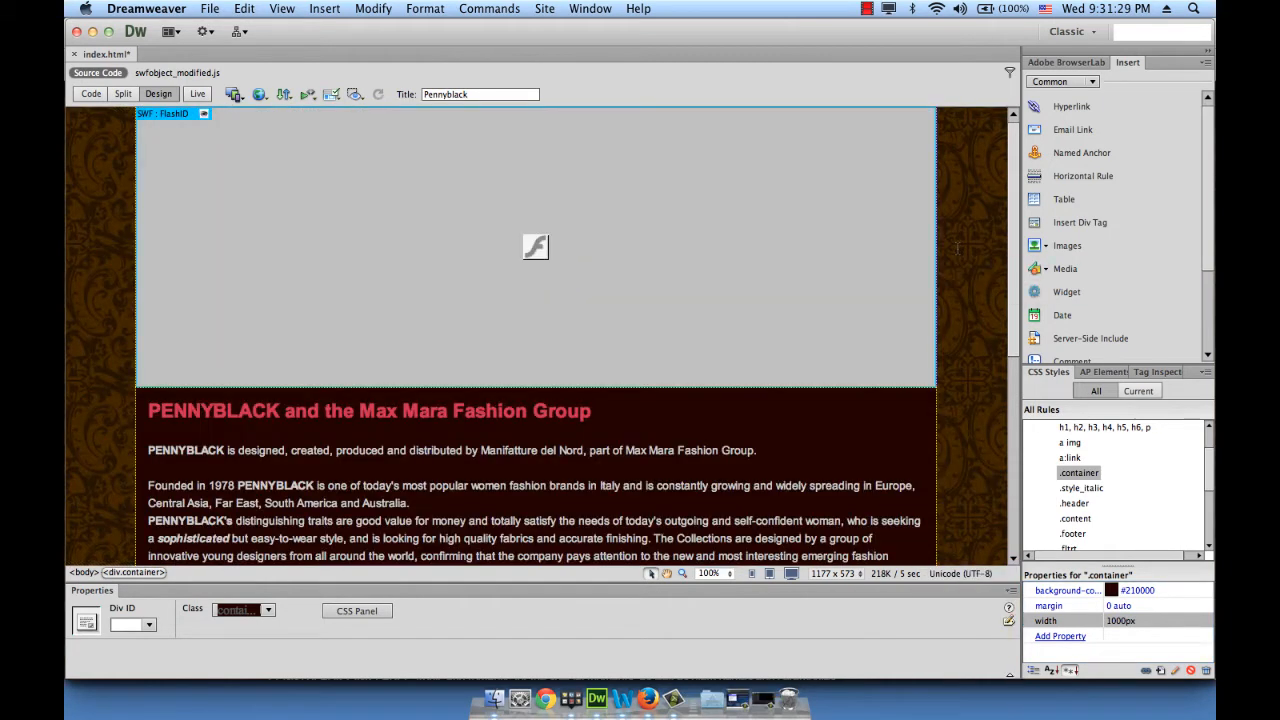
# Change the gisele.swf banner's Wmode from opaque to transparent
pyautogui.click(675, 205)
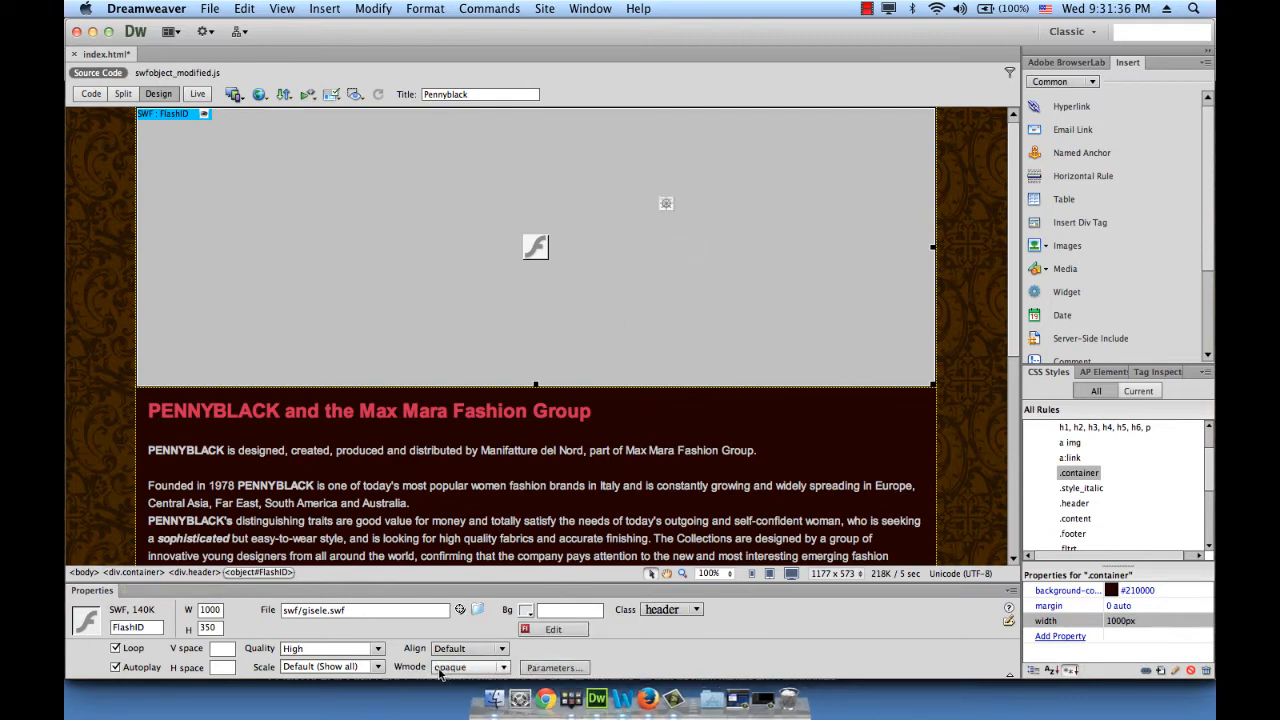
pyautogui.click(504, 667)
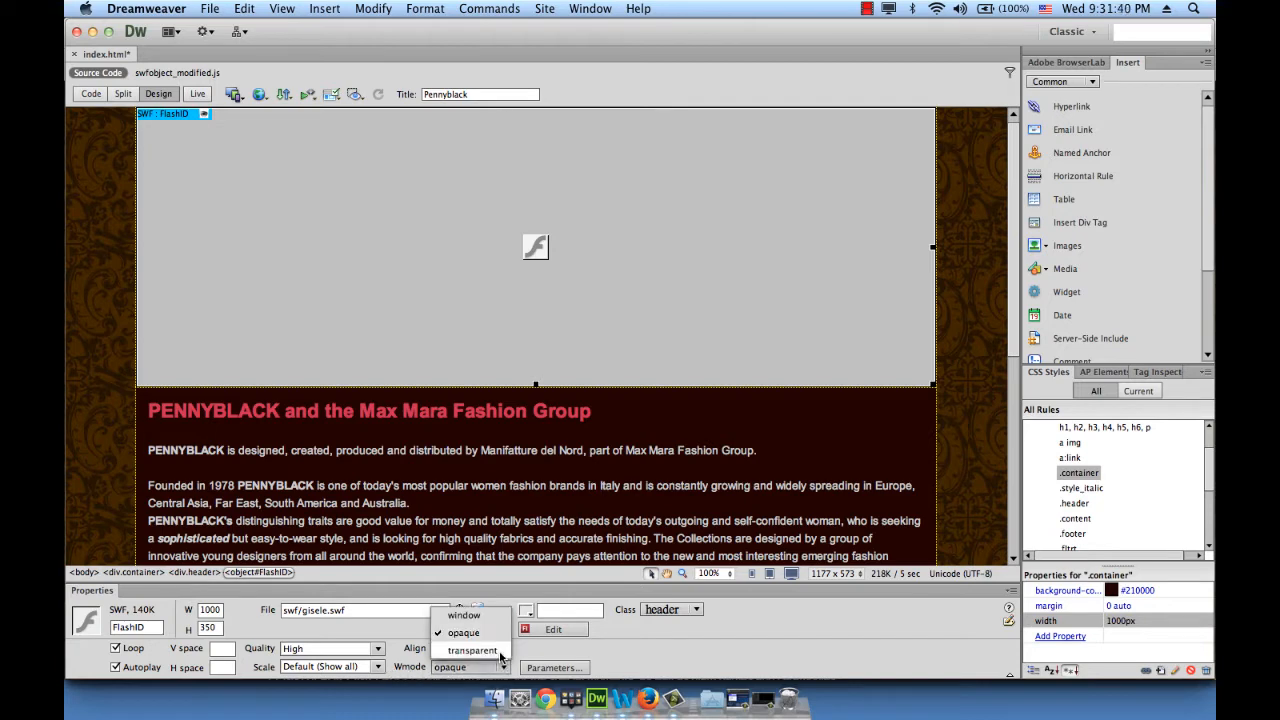
pyautogui.click(502, 651)
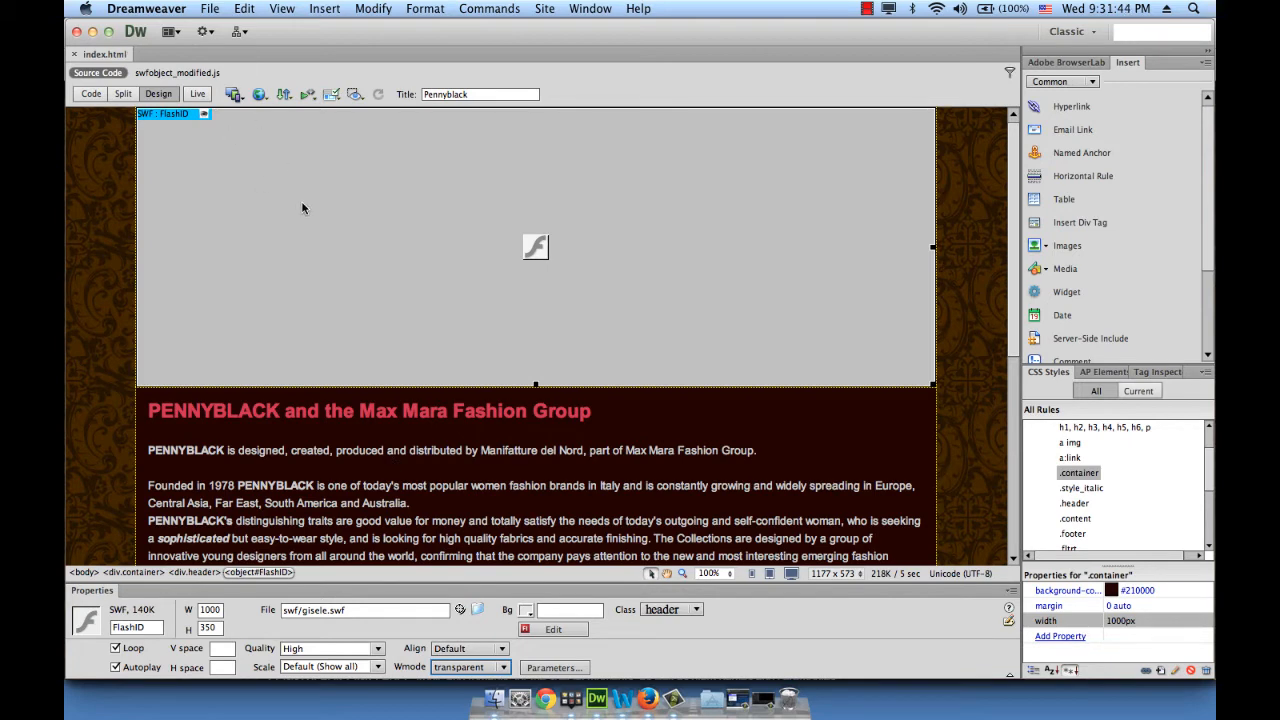
pyautogui.click(218, 9)
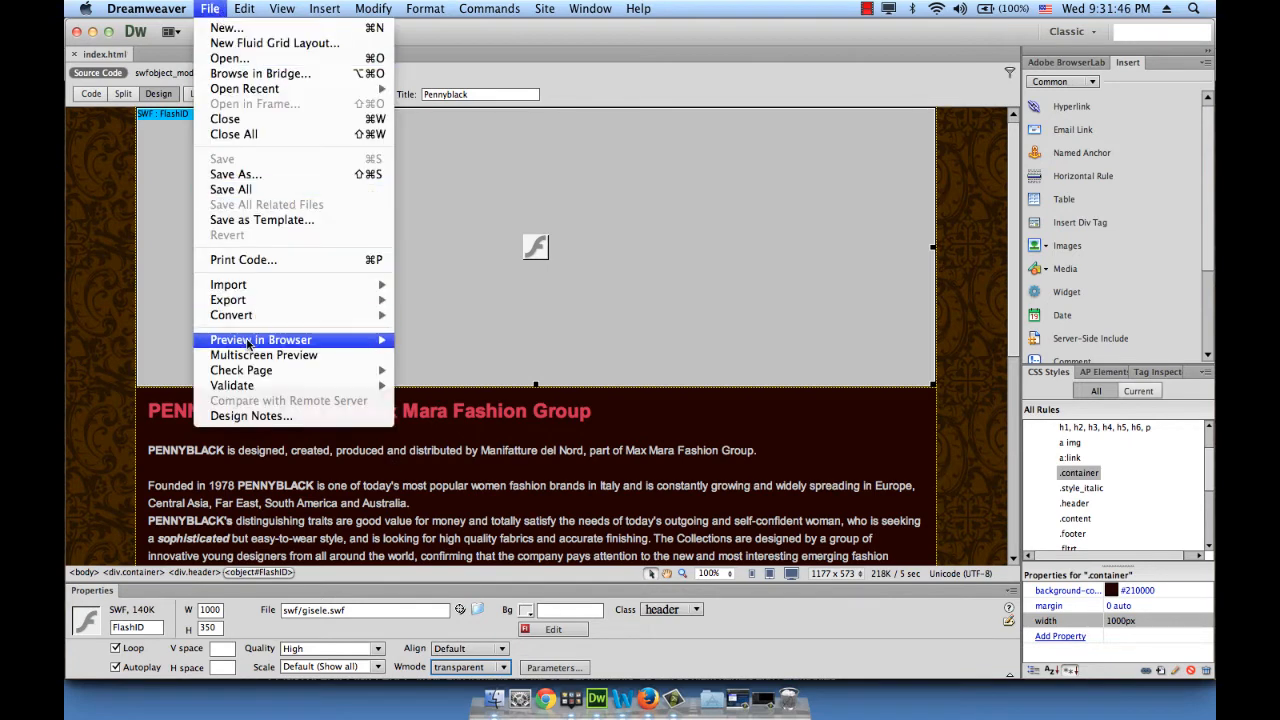
# Preview the page in Firefox and reload it to replay the transparent PENNYBLACK banner
pyautogui.moveTo(250, 345)
pyautogui.click(460, 359)
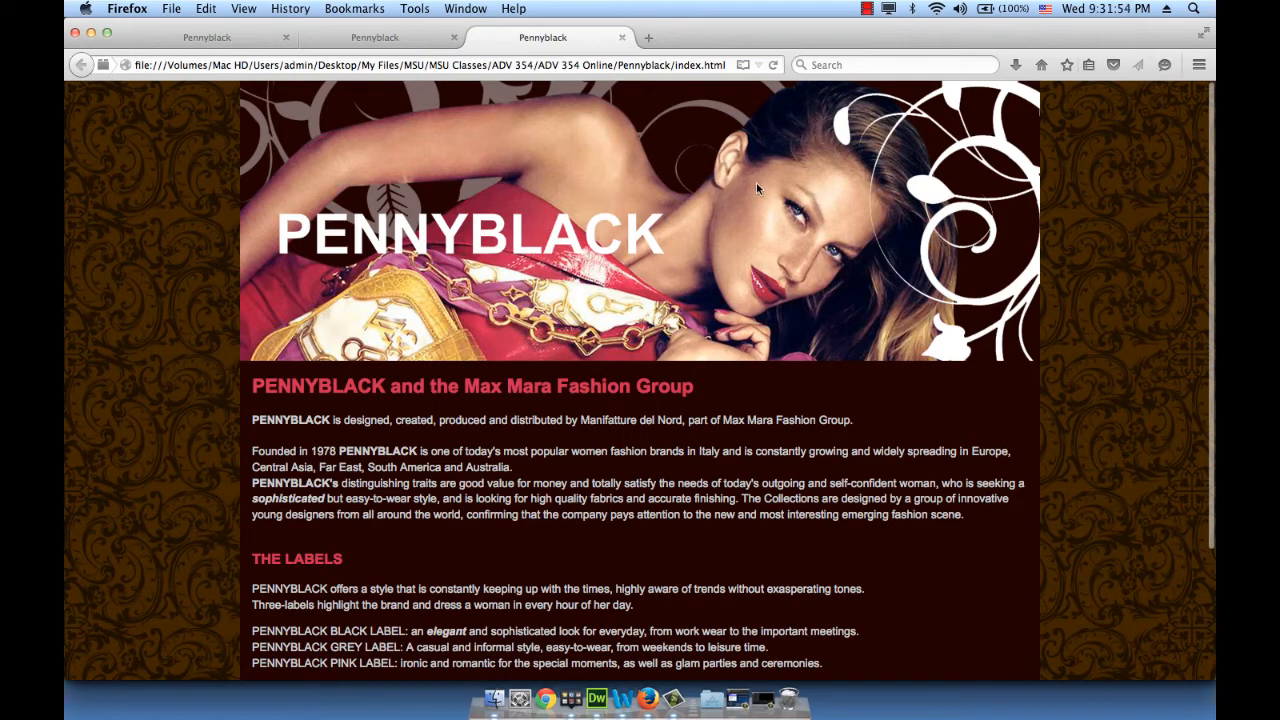
pyautogui.click(775, 67)
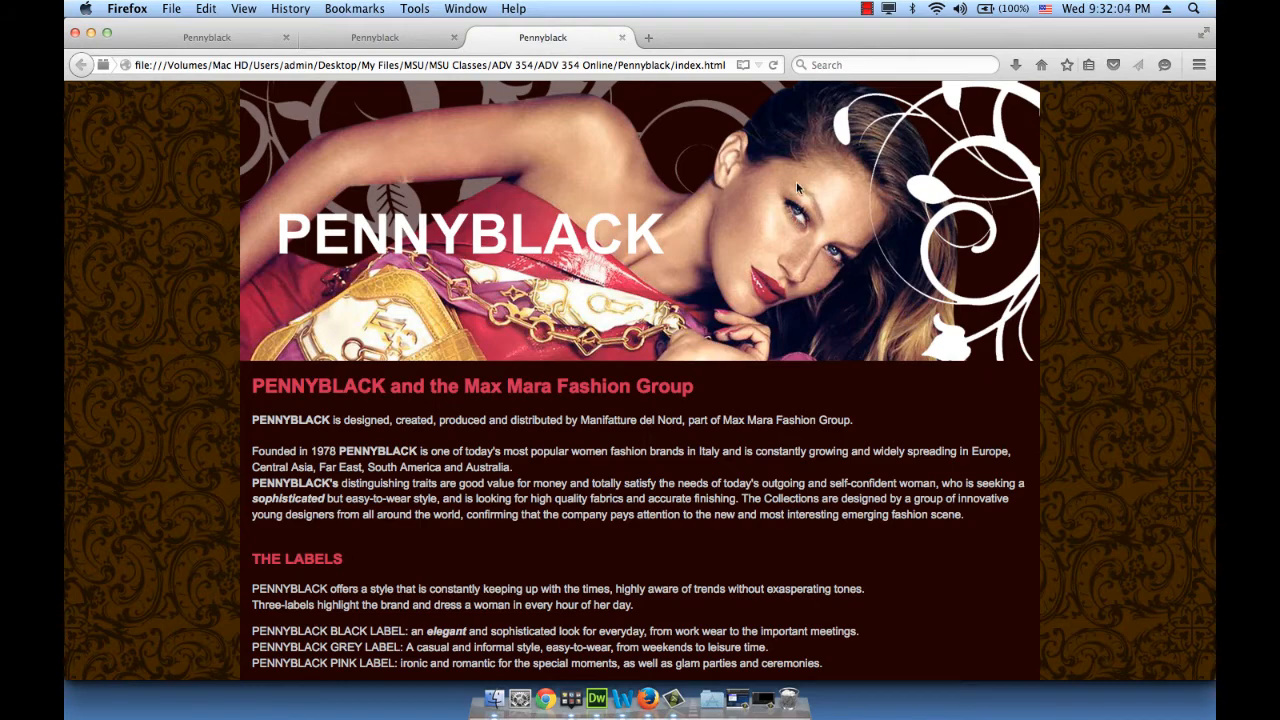
pyautogui.click(773, 64)
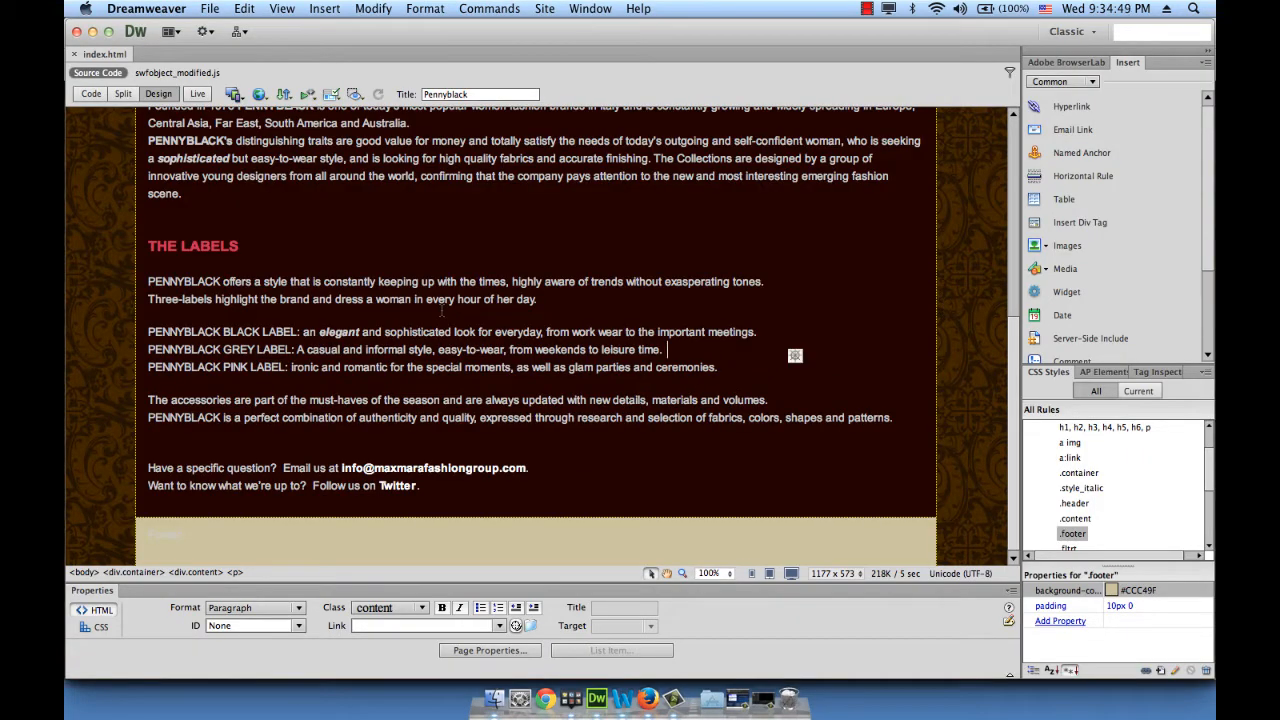
# Change the .content rule's padding from 10px 0 to 70px 20px
pyautogui.scroll(5, 441, 312)
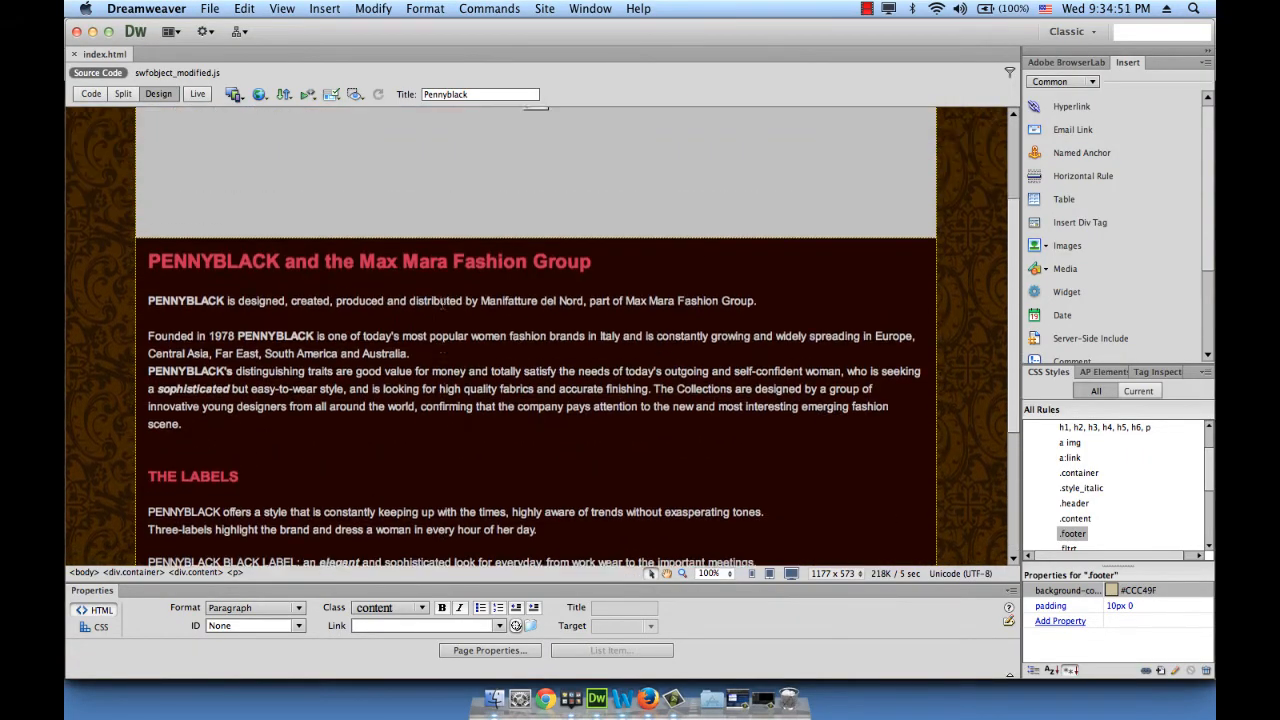
pyautogui.scroll(-5, 441, 305)
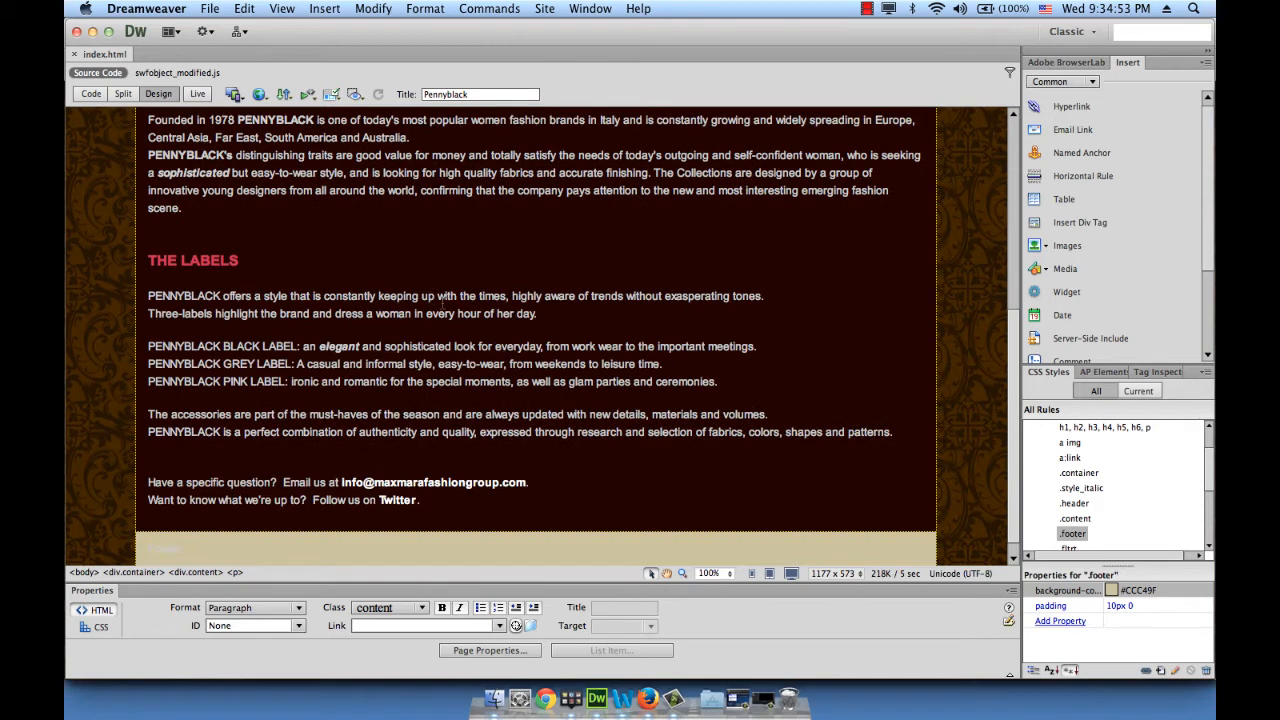
pyautogui.click(442, 249)
pyautogui.scroll(2, 442, 249)
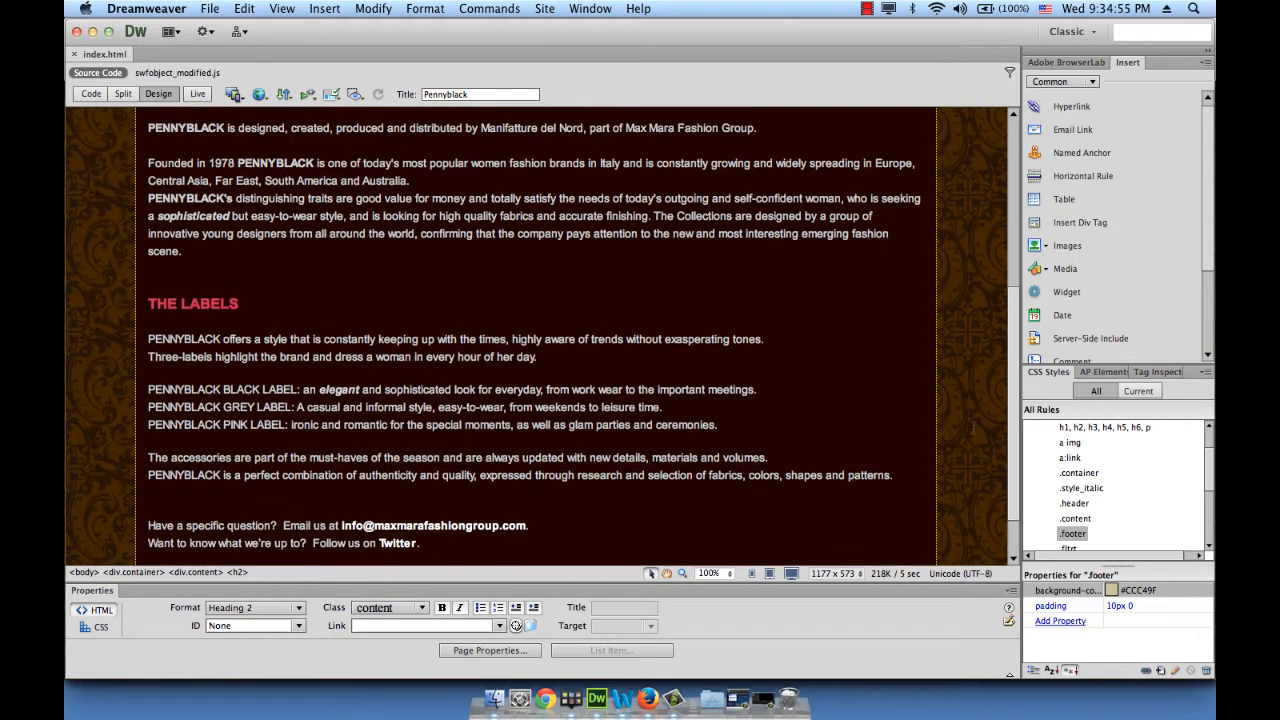
pyautogui.scroll(3, 1118, 487)
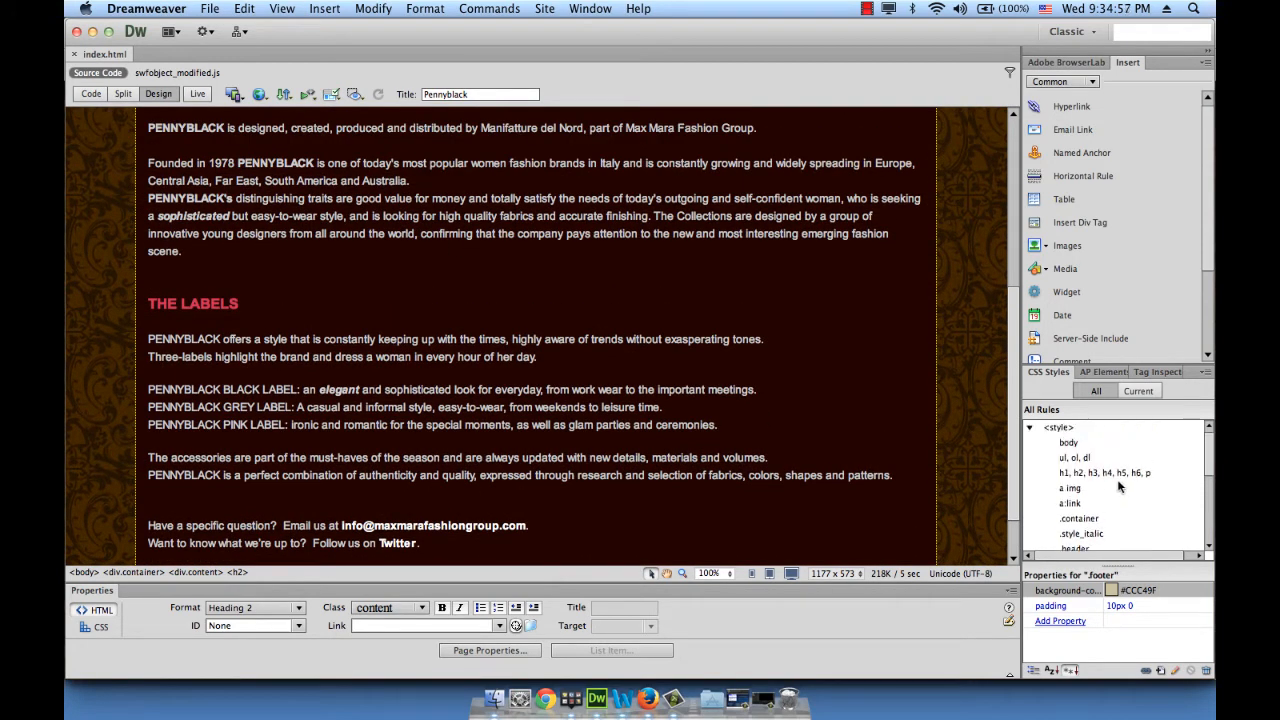
pyautogui.scroll(-3, 1118, 487)
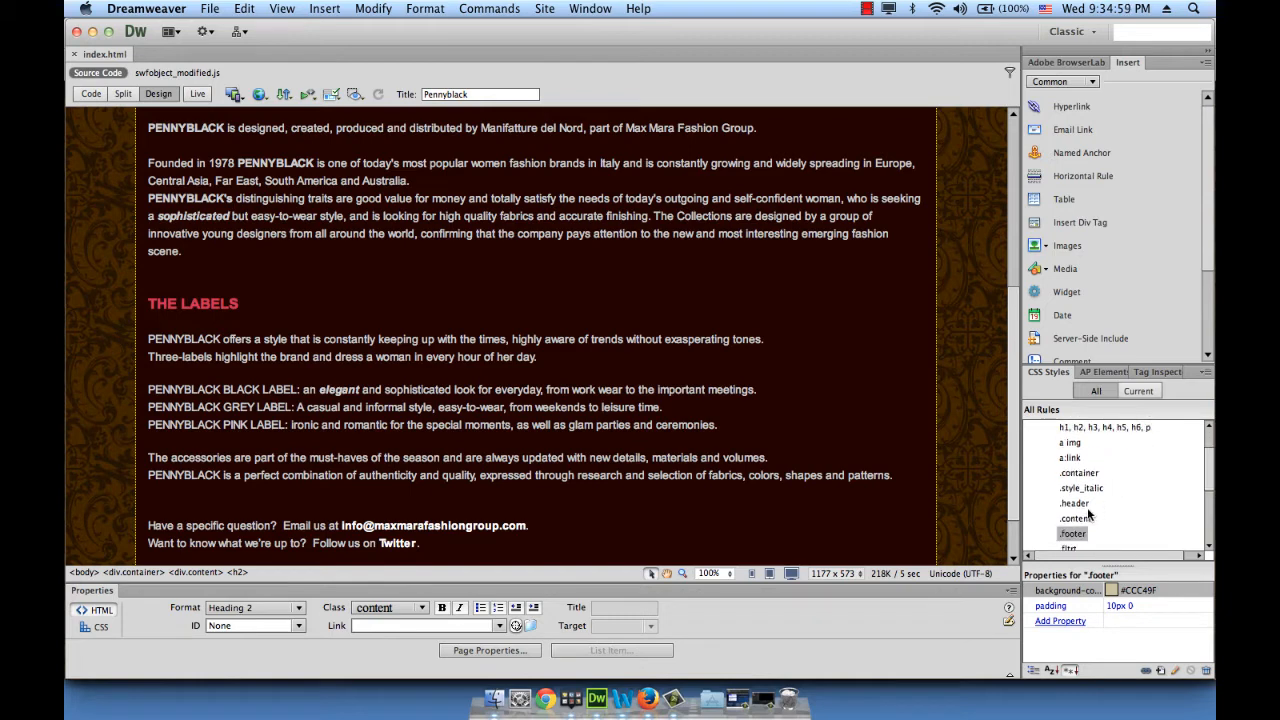
pyautogui.click(1078, 518)
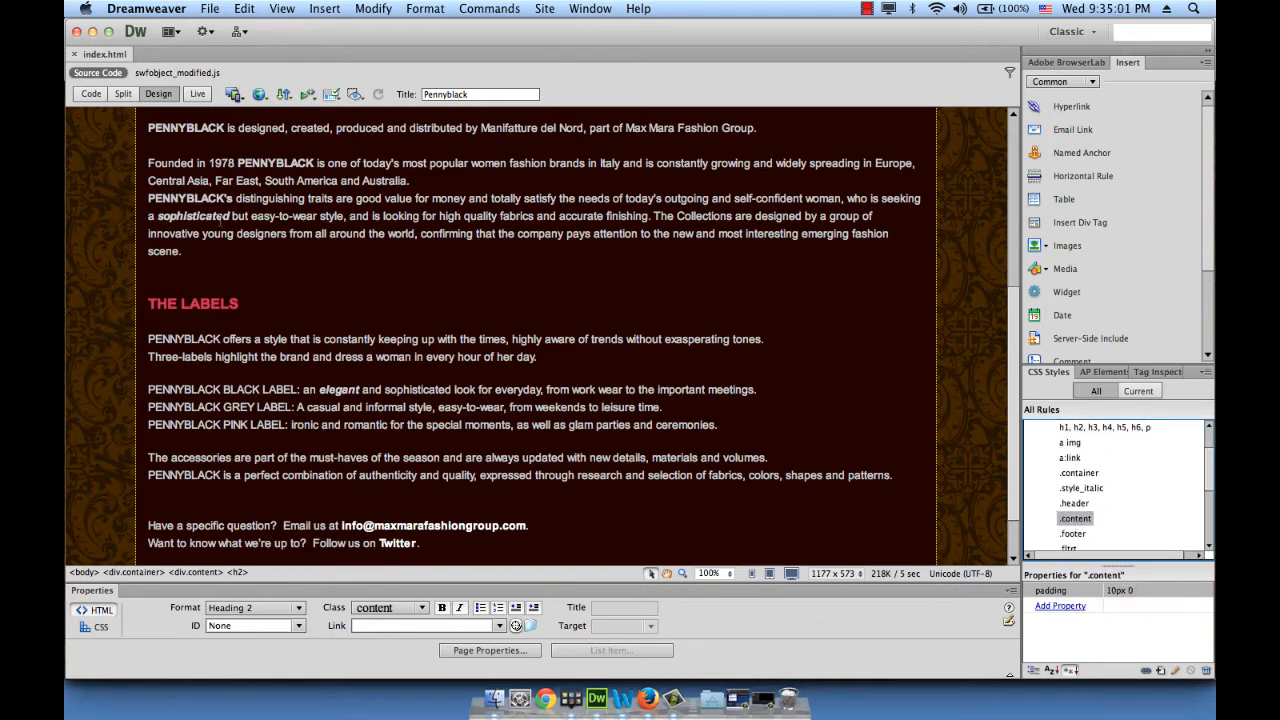
pyautogui.scroll(4, 221, 221)
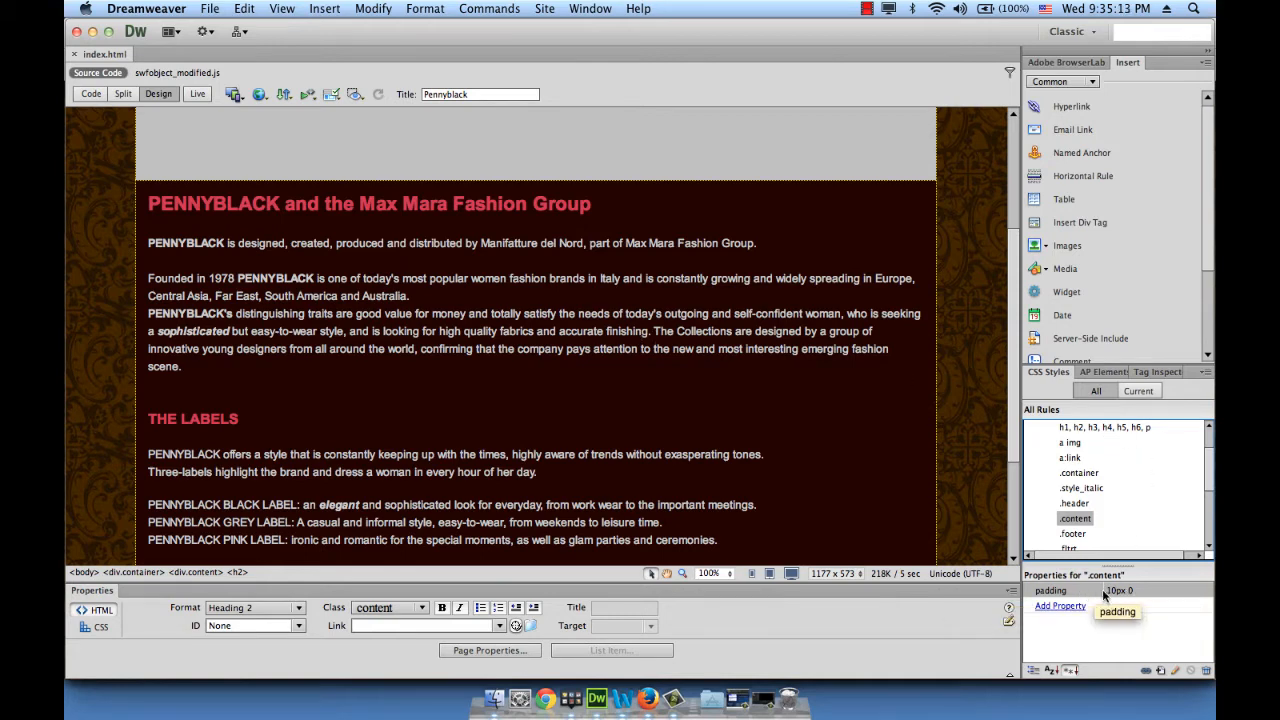
pyautogui.click(1128, 590)
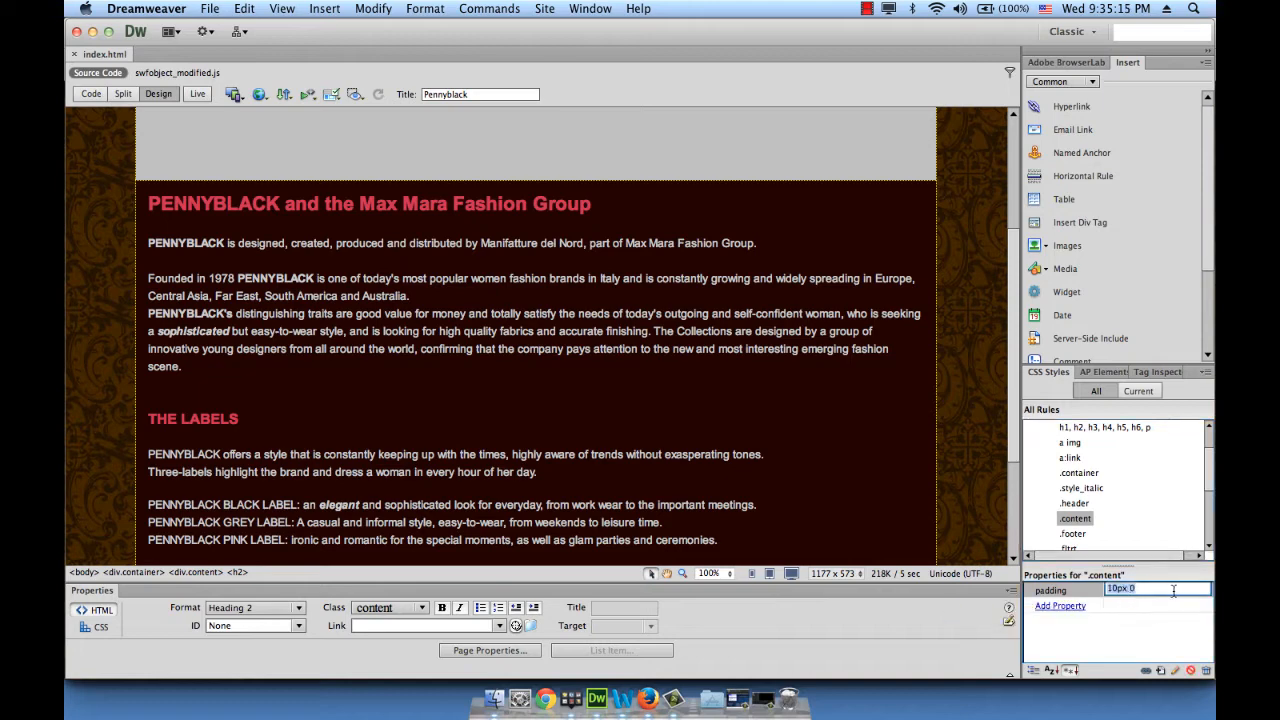
pyautogui.write('70px 20')
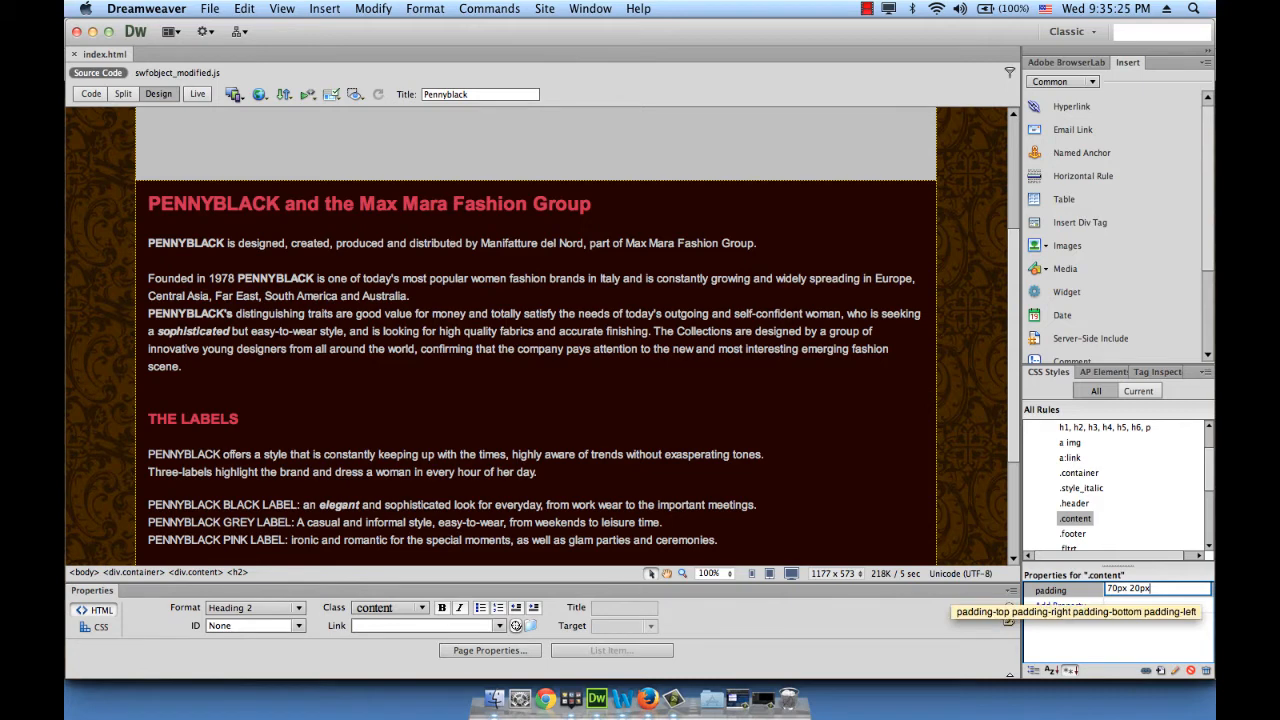
pyautogui.write('px')
pyautogui.press('Return')
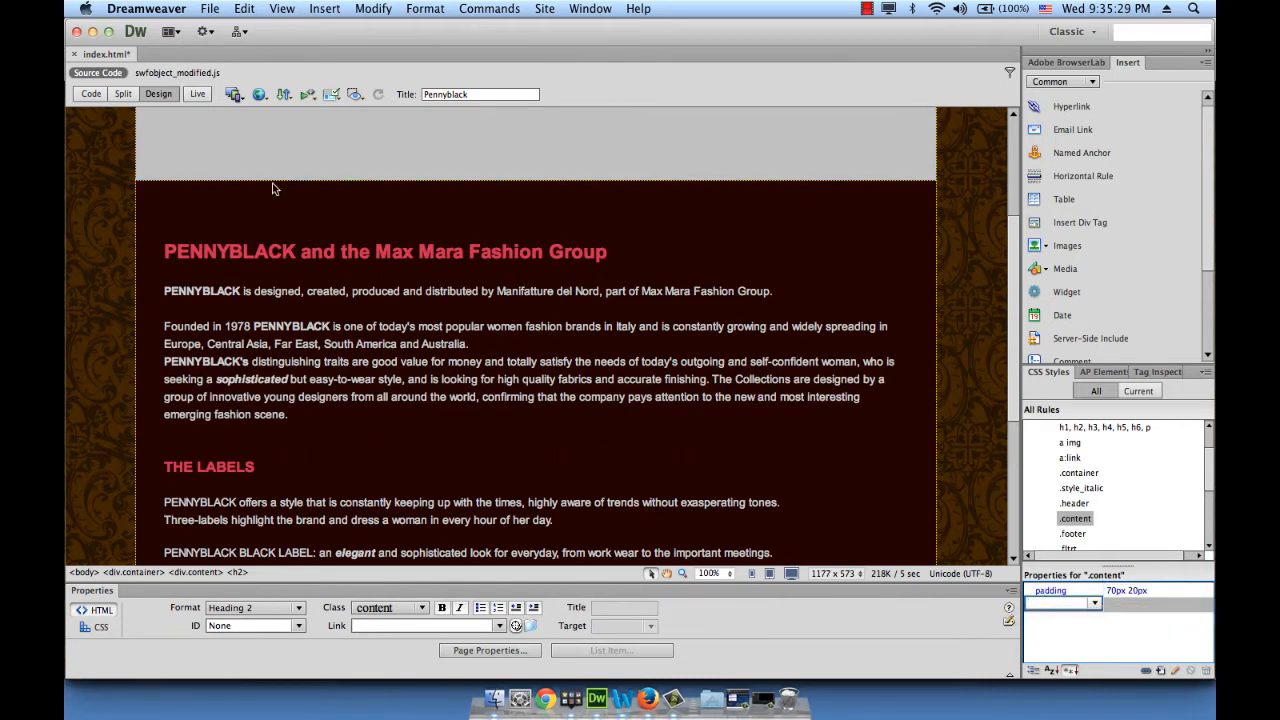
pyautogui.scroll(-5, 299, 373)
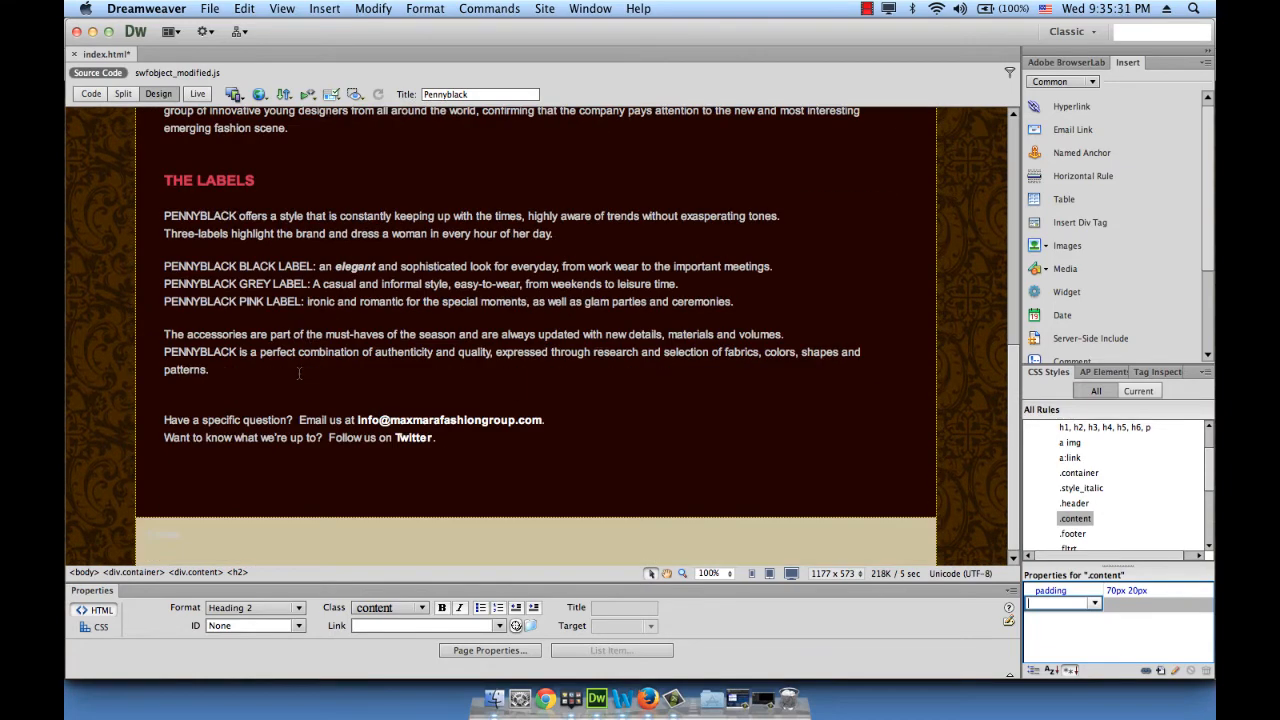
pyautogui.scroll(6, 299, 373)
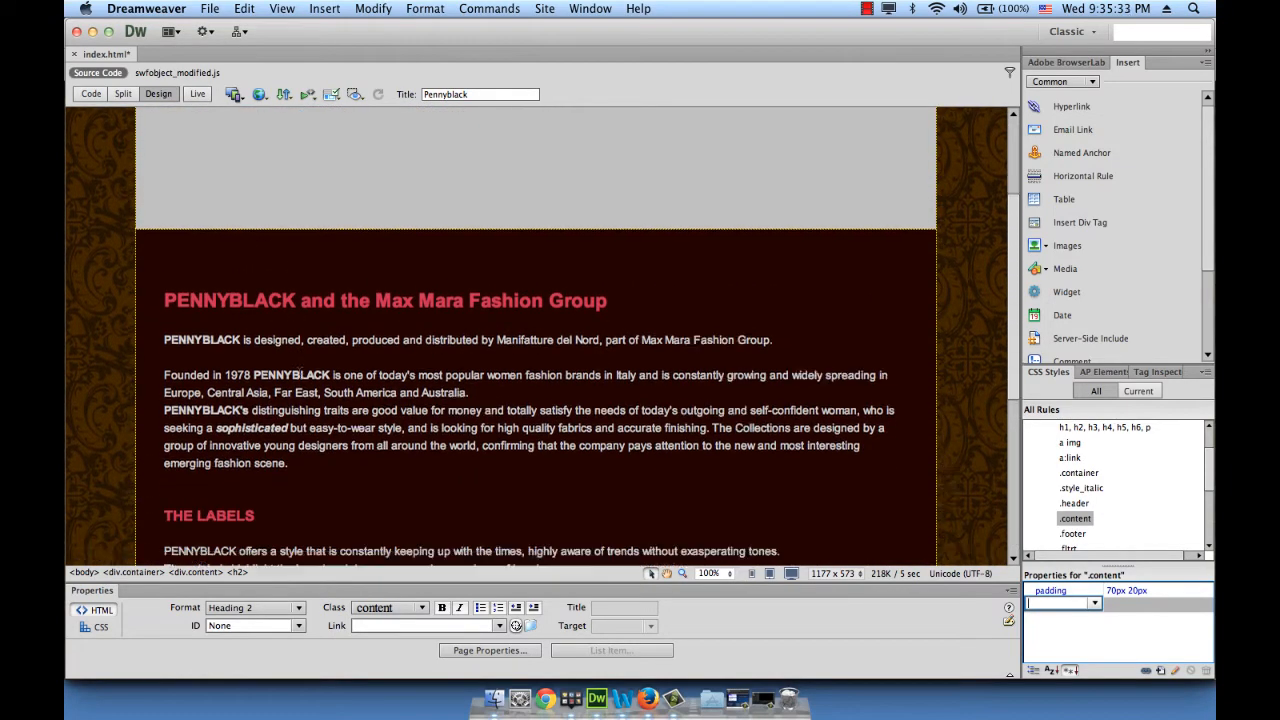
pyautogui.scroll(-1, 299, 373)
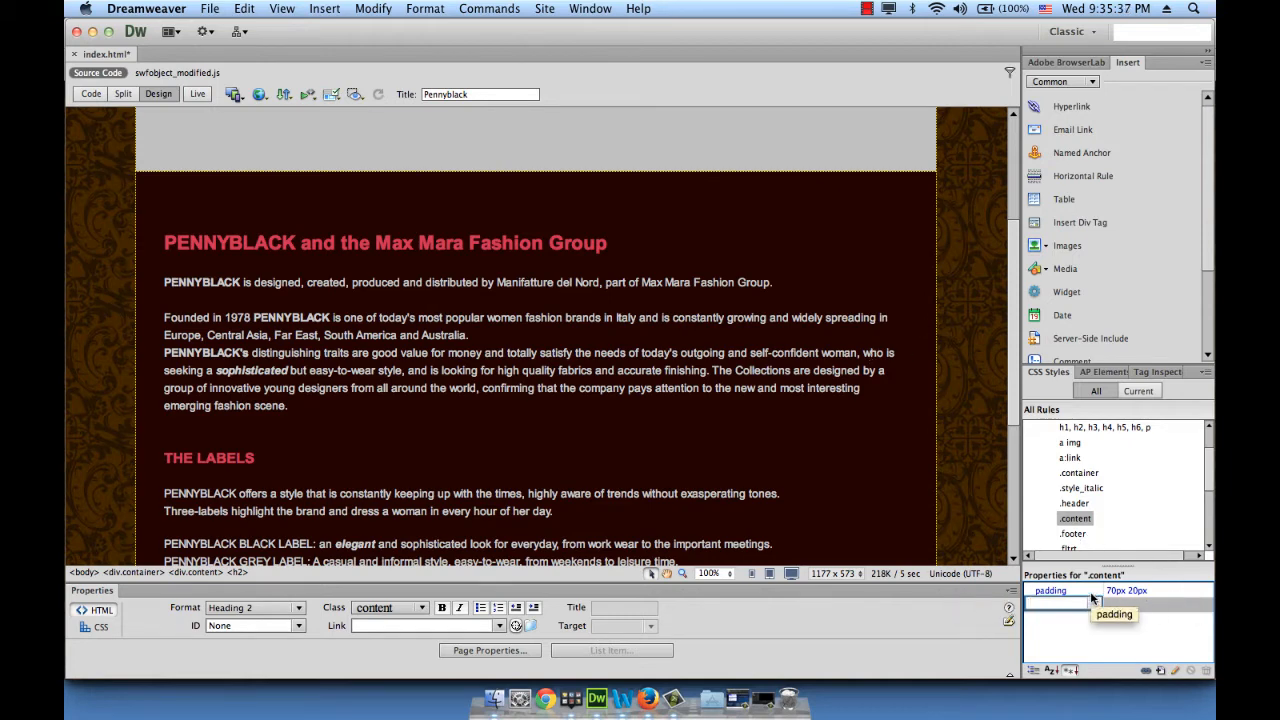
# Add a color property of #999 to the .content rule
pyautogui.click(1050, 603)
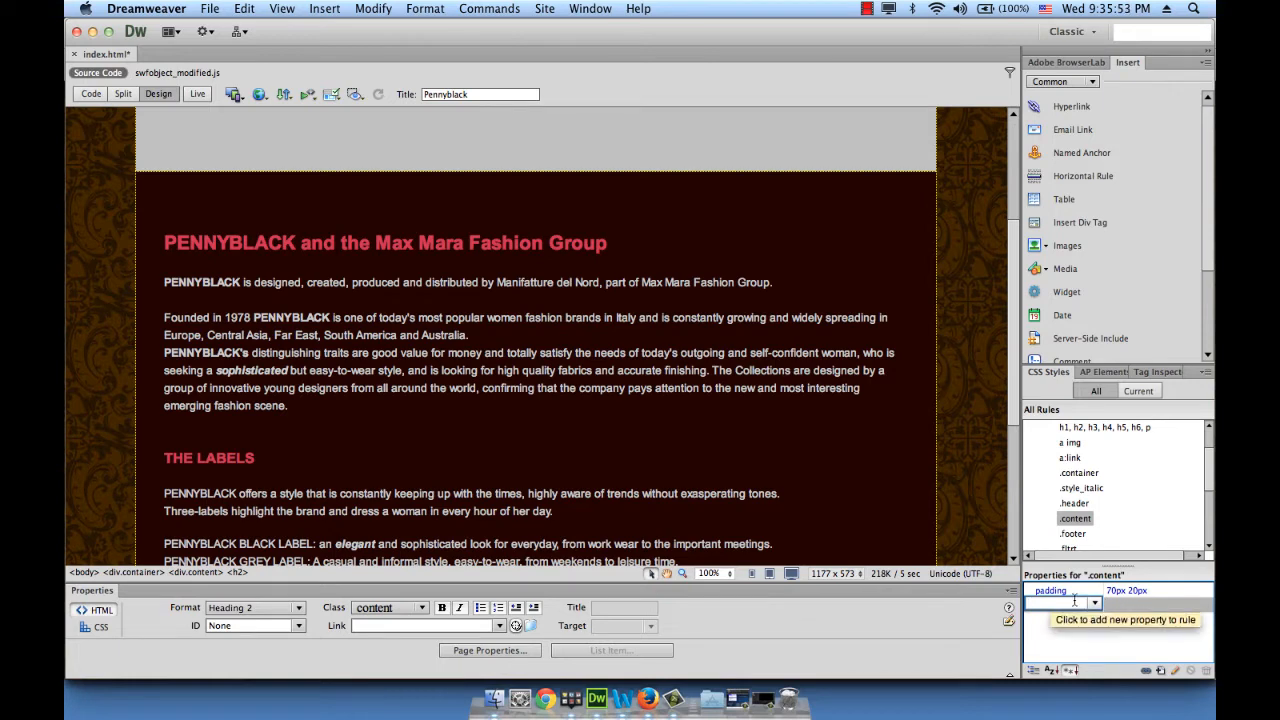
pyautogui.write('color')
pyautogui.press('Return')
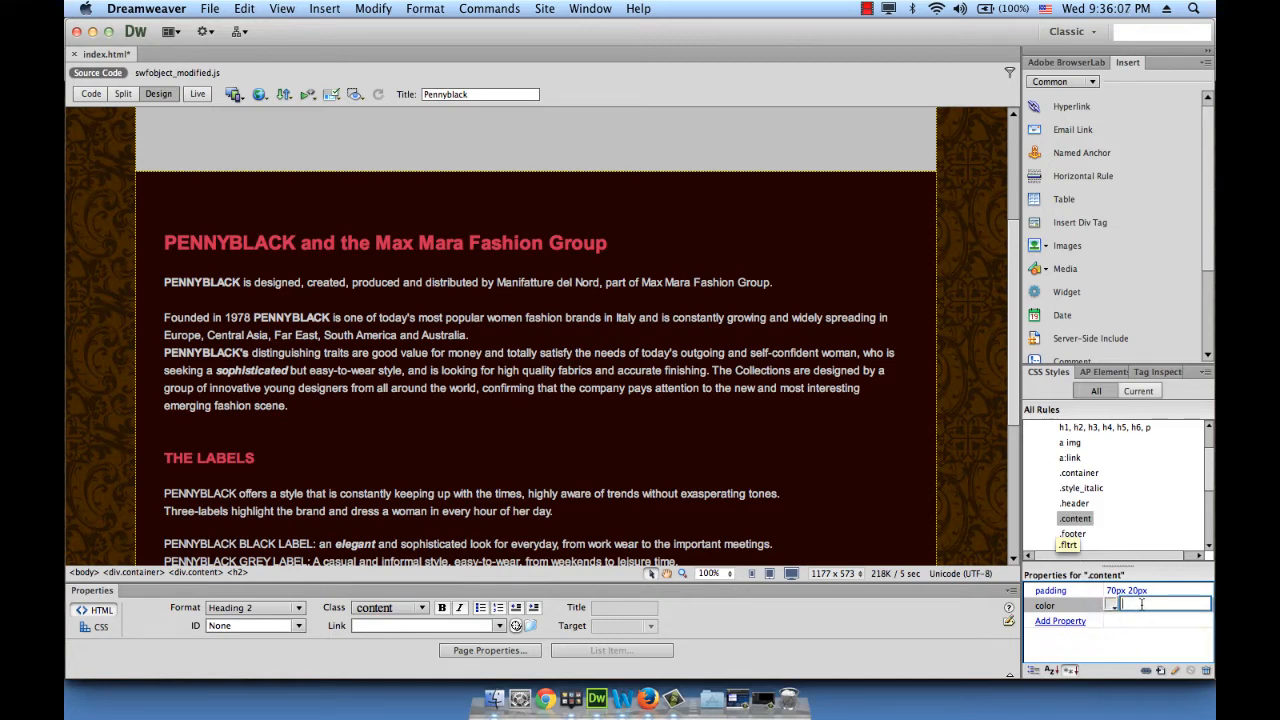
pyautogui.write('#999')
pyautogui.press('Return')
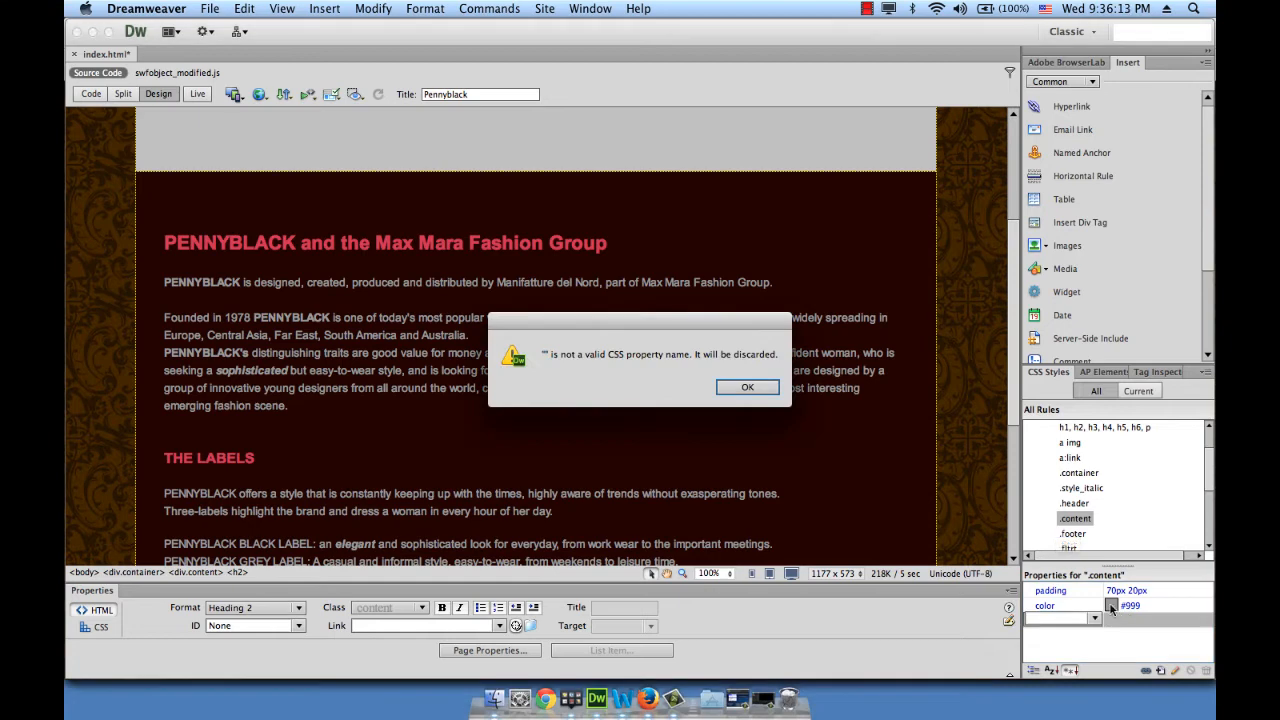
pyautogui.click(747, 387)
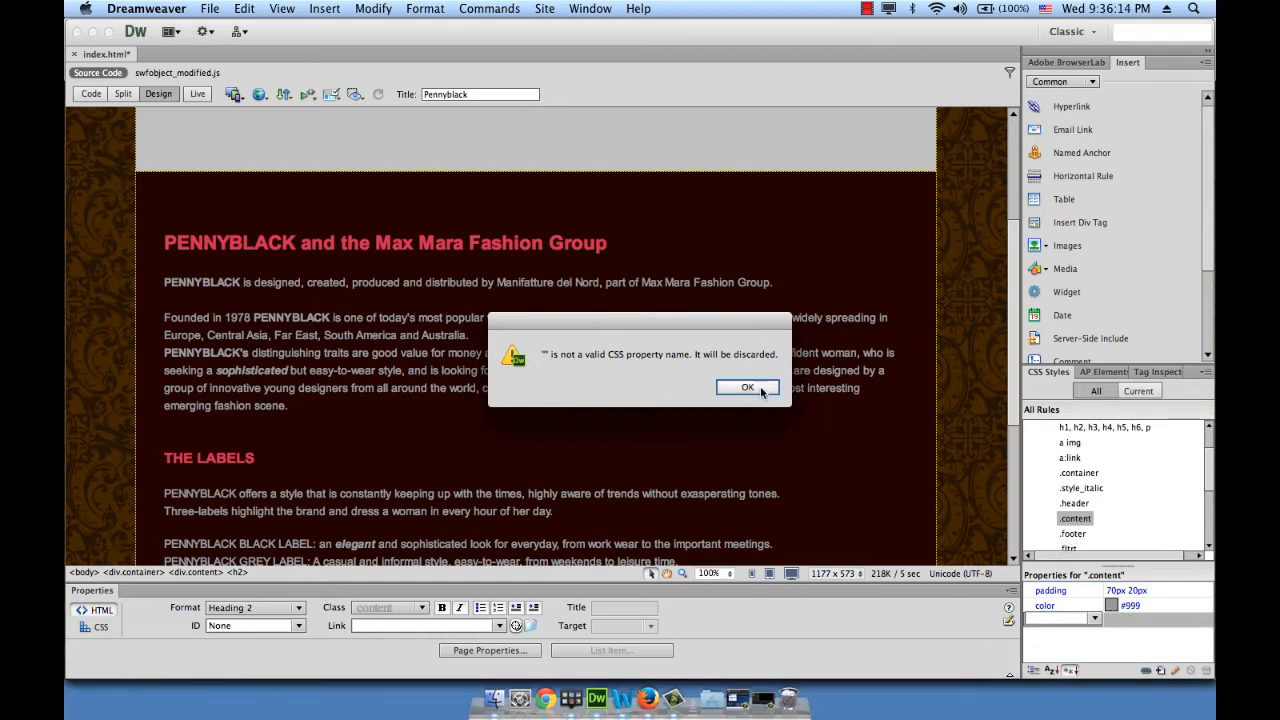
# Try #666 in the colour palette, then settle back on #999 for the text
pyautogui.click(1111, 604)
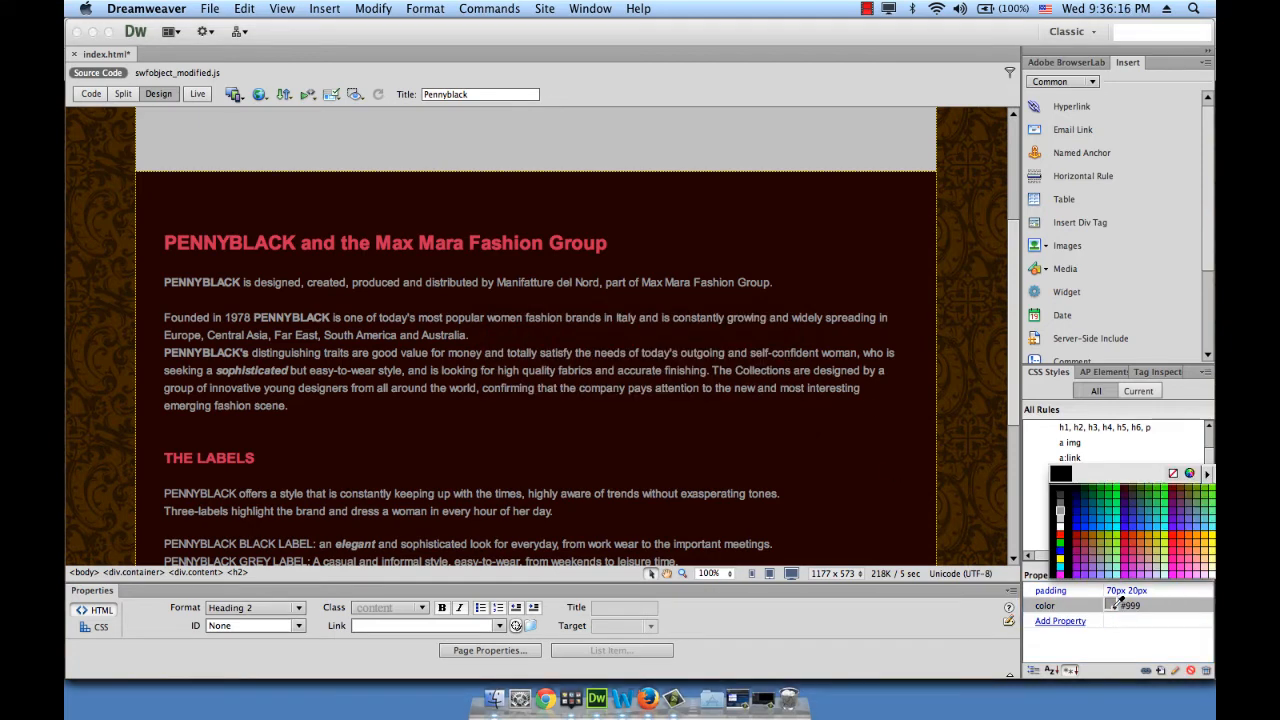
pyautogui.click(1061, 506)
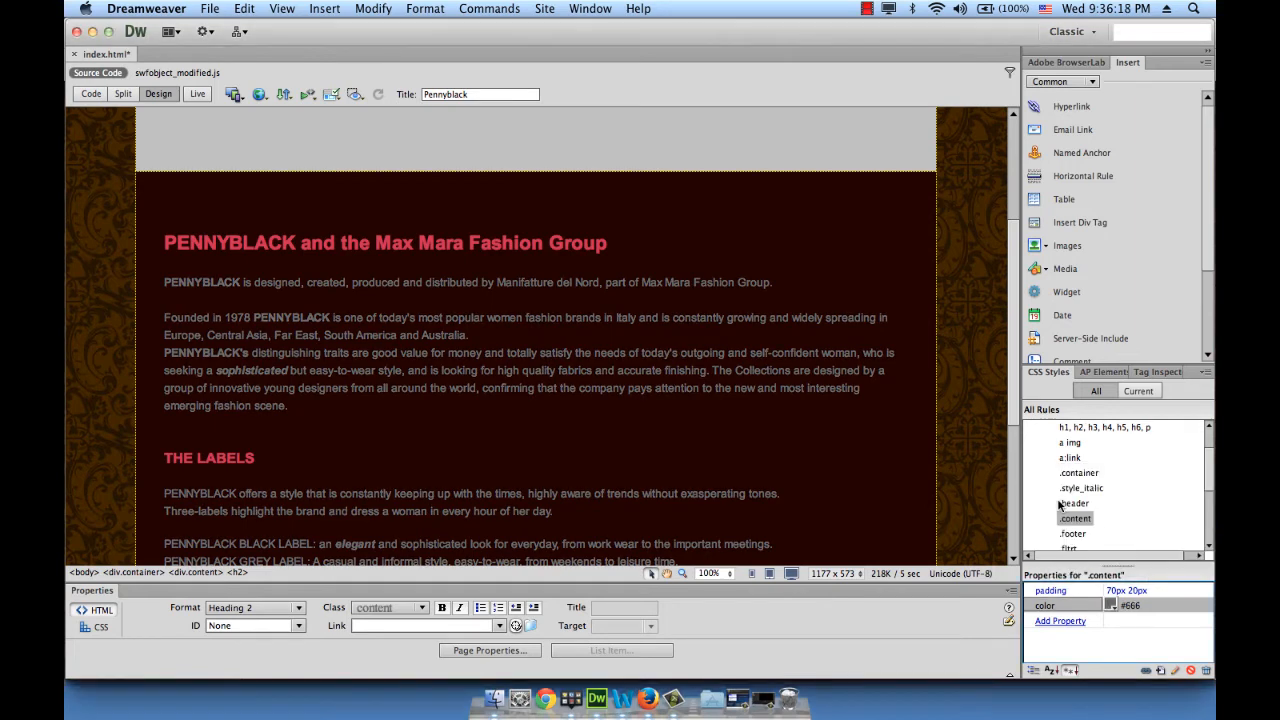
pyautogui.click(1111, 605)
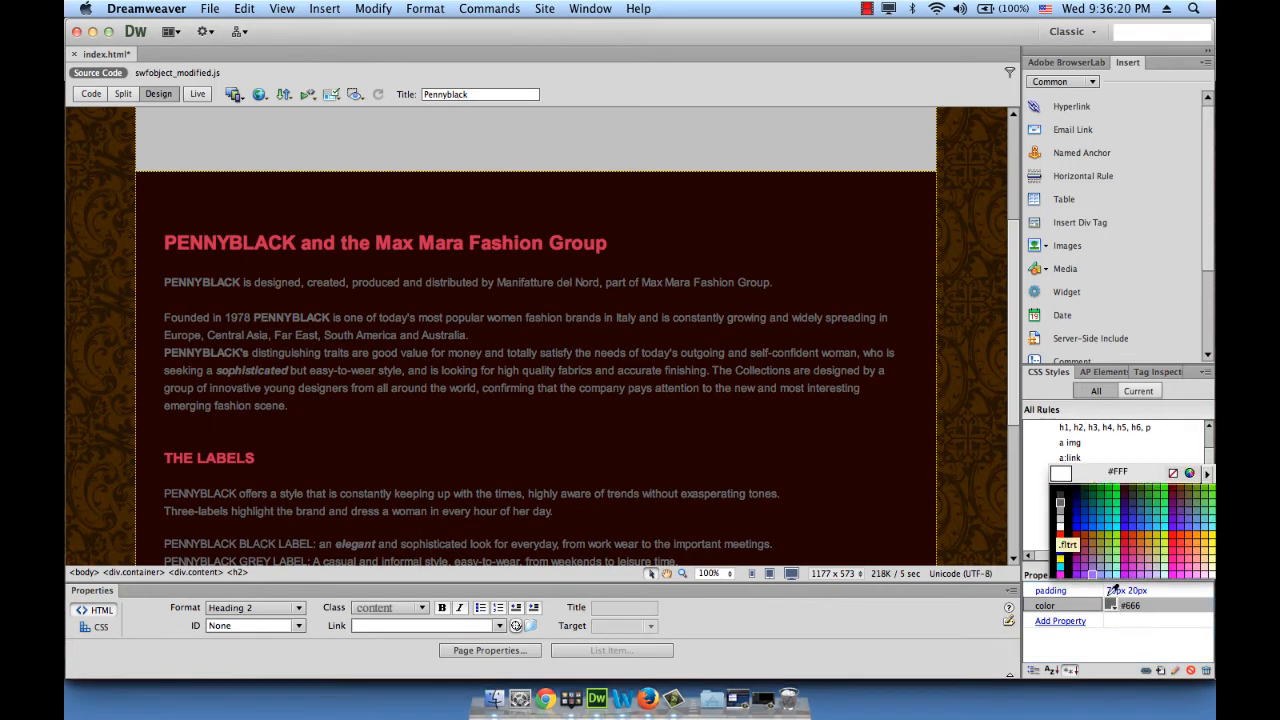
pyautogui.click(1059, 513)
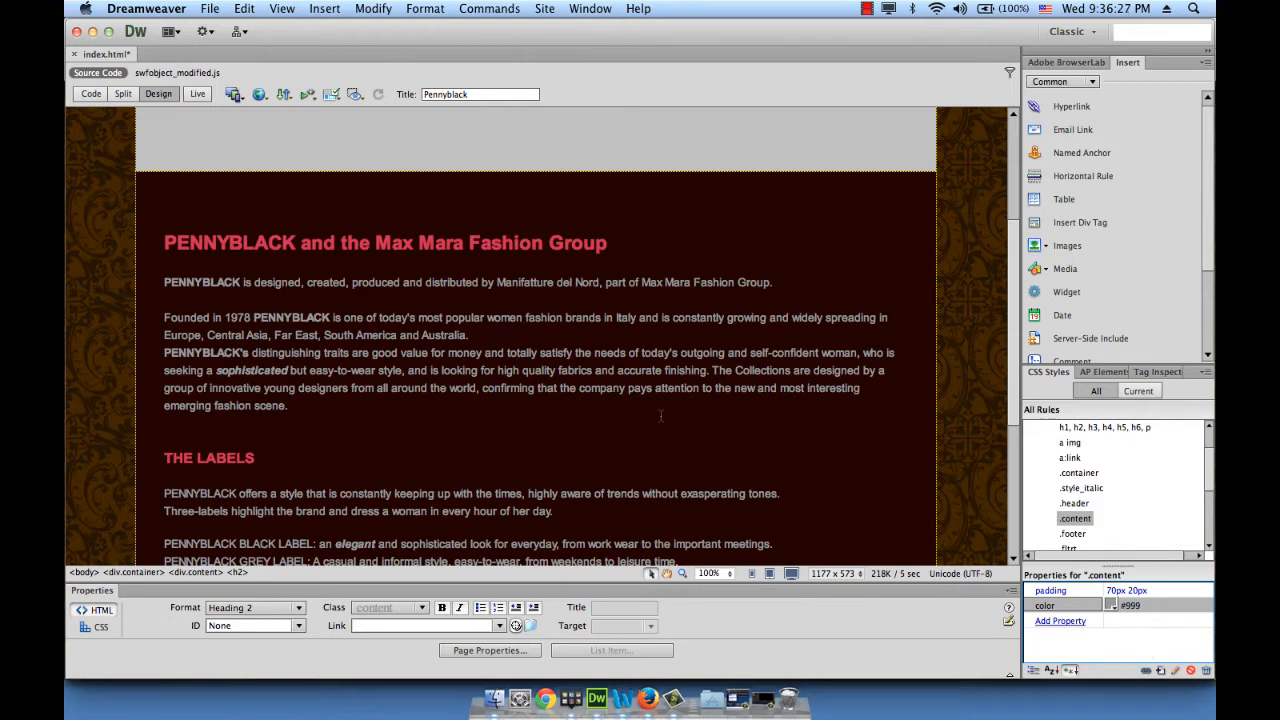
pyautogui.scroll(-5, 599, 400)
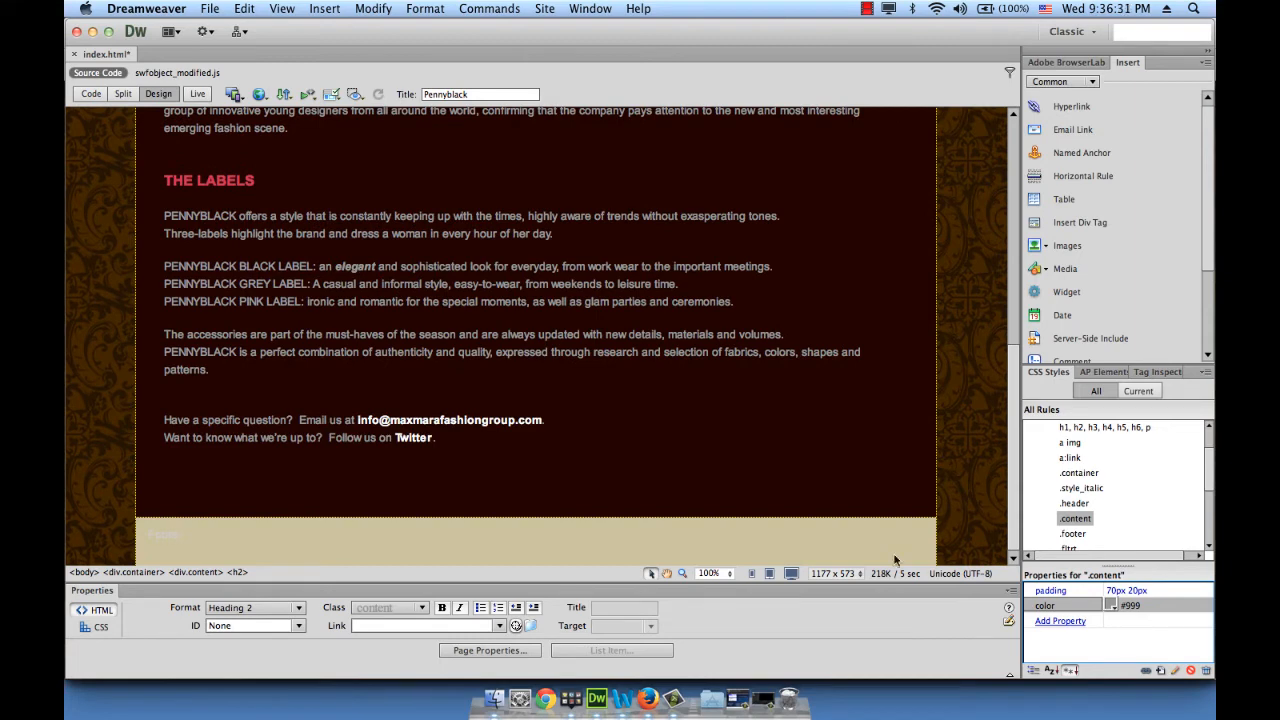
pyautogui.scroll(10, 874, 523)
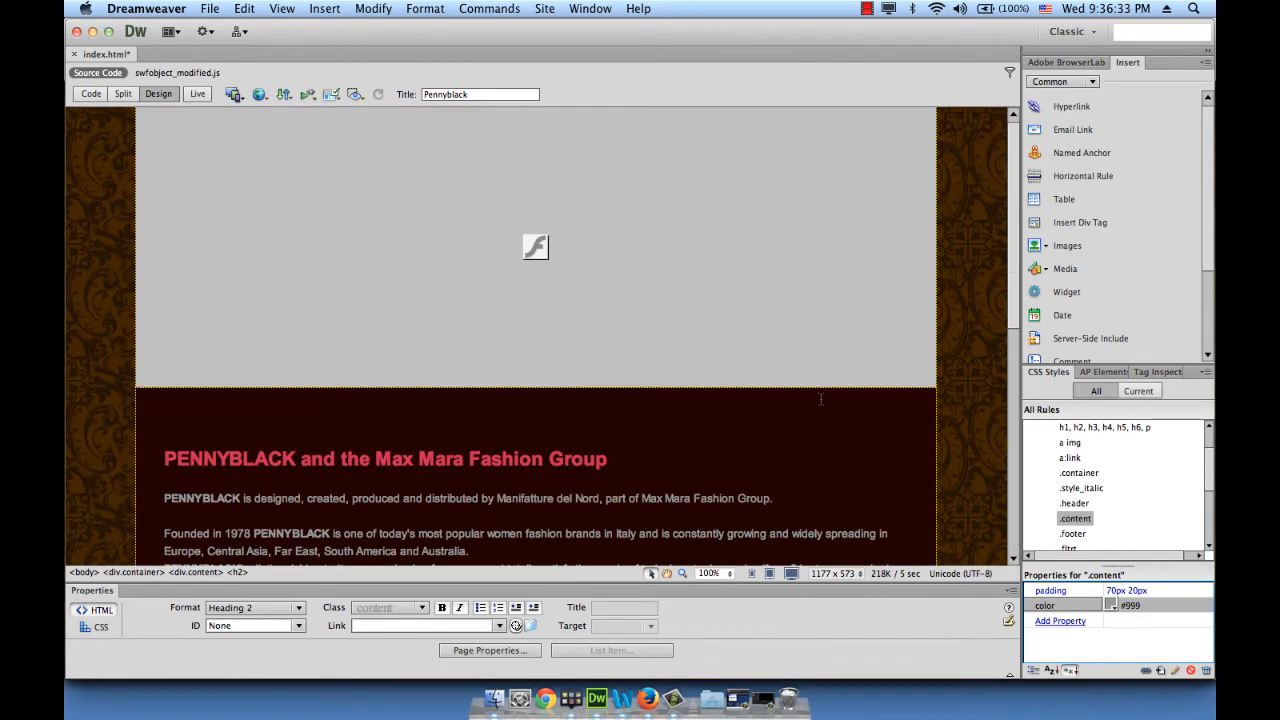
pyautogui.scroll(-10, 785, 472)
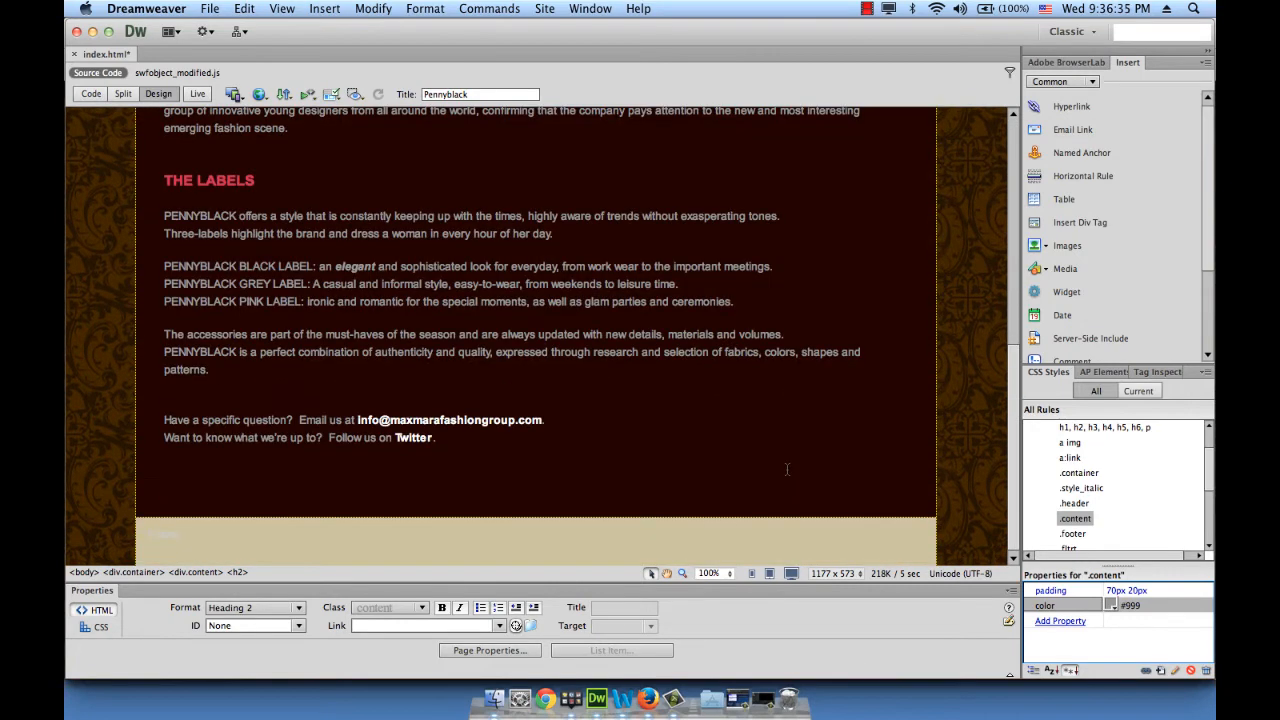
# Give the .footer style rule a black #000000 background
pyautogui.click(585, 533)
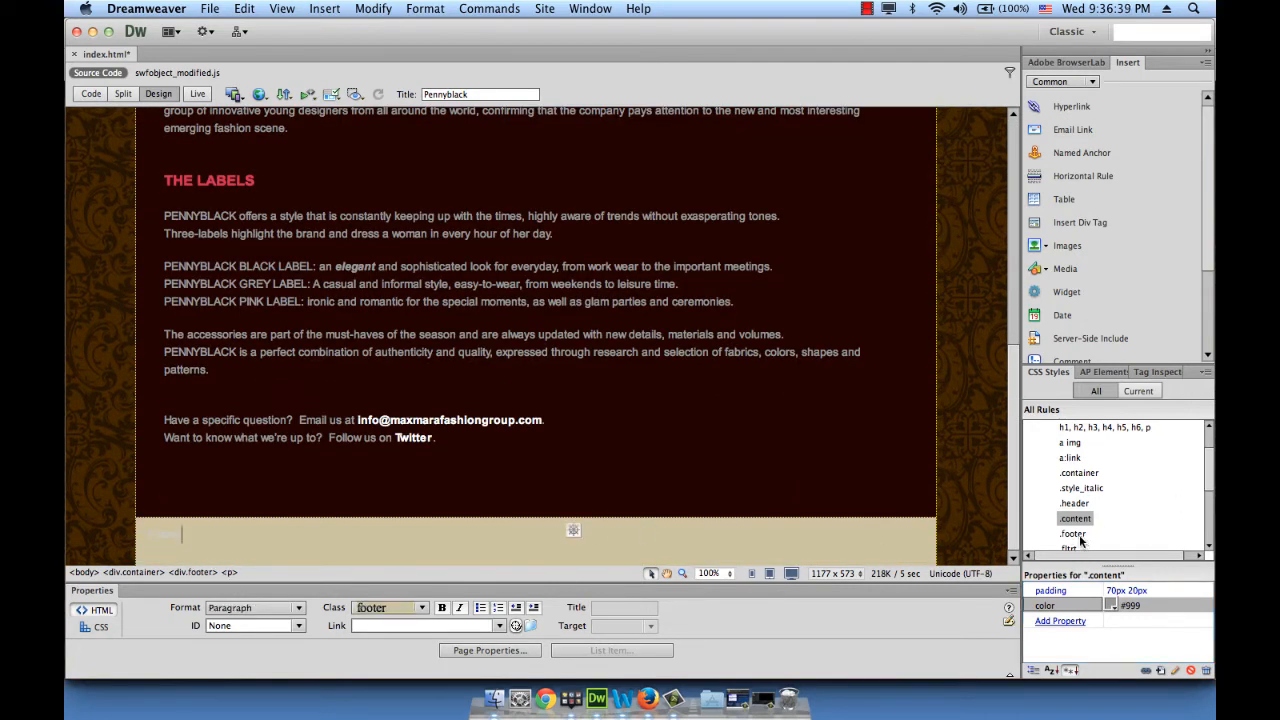
pyautogui.click(1075, 534)
pyautogui.scroll(-2, 1142, 500)
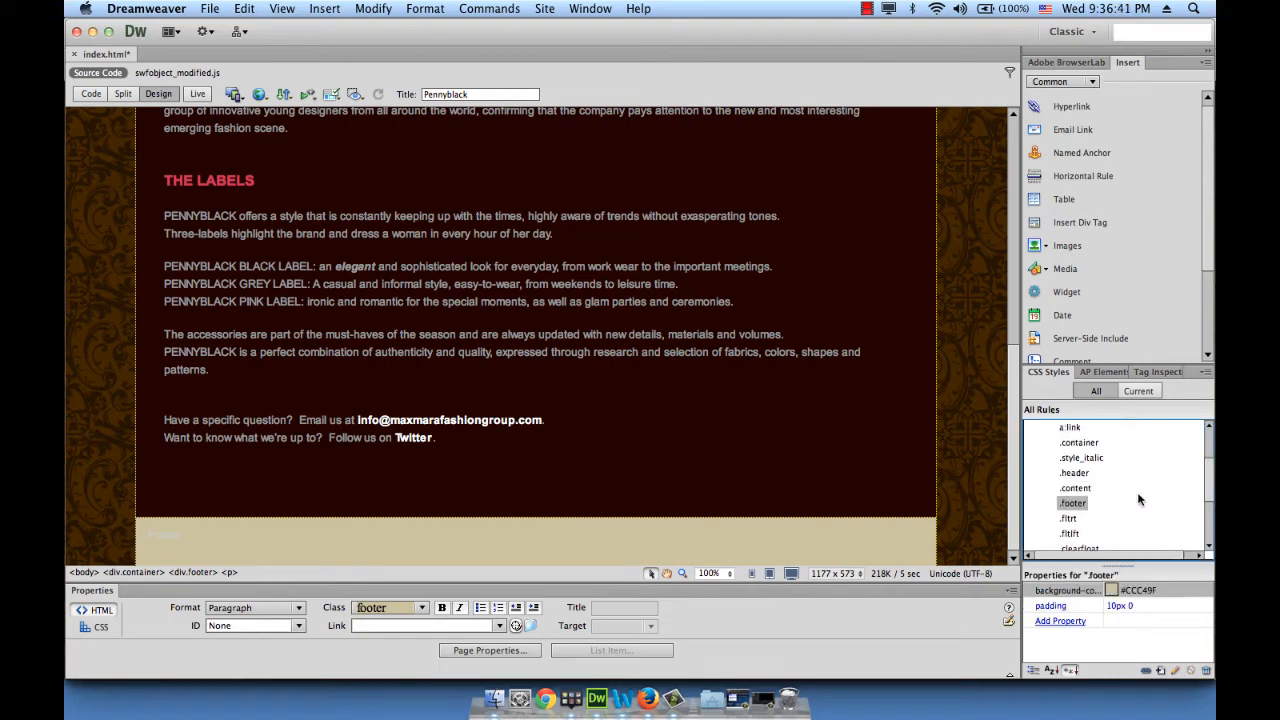
pyautogui.click(1113, 591)
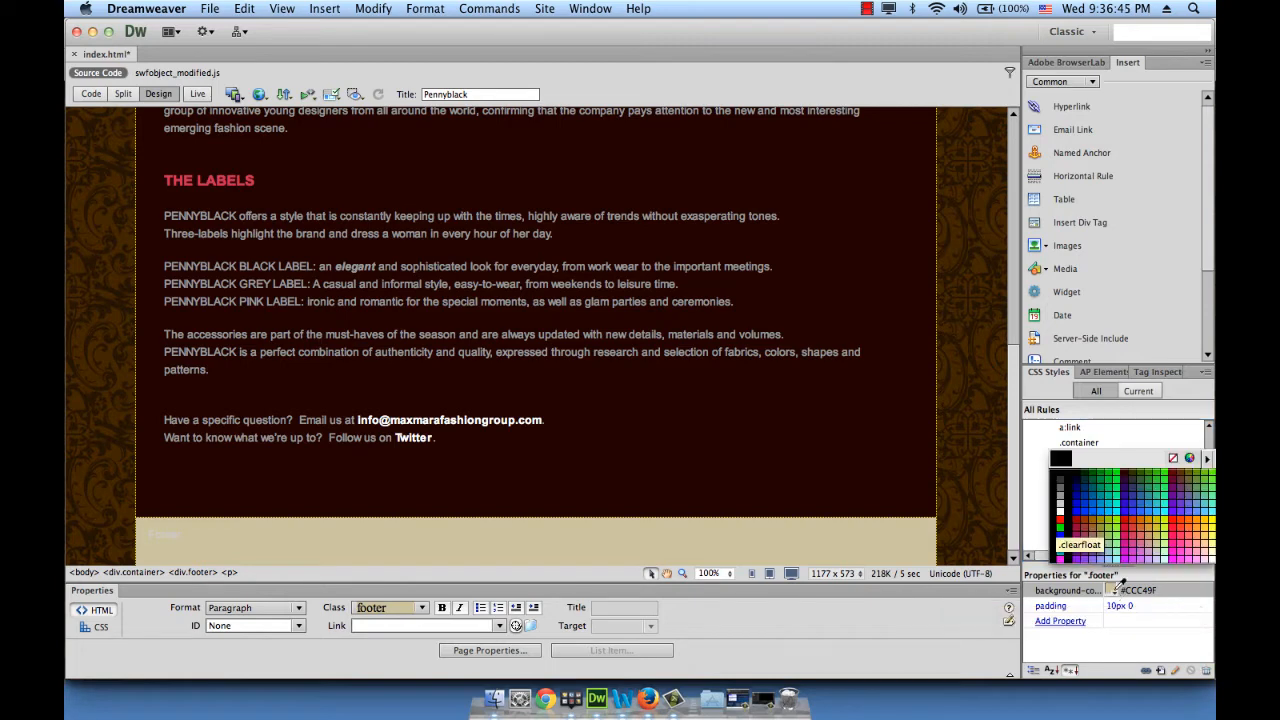
pyautogui.click(1060, 478)
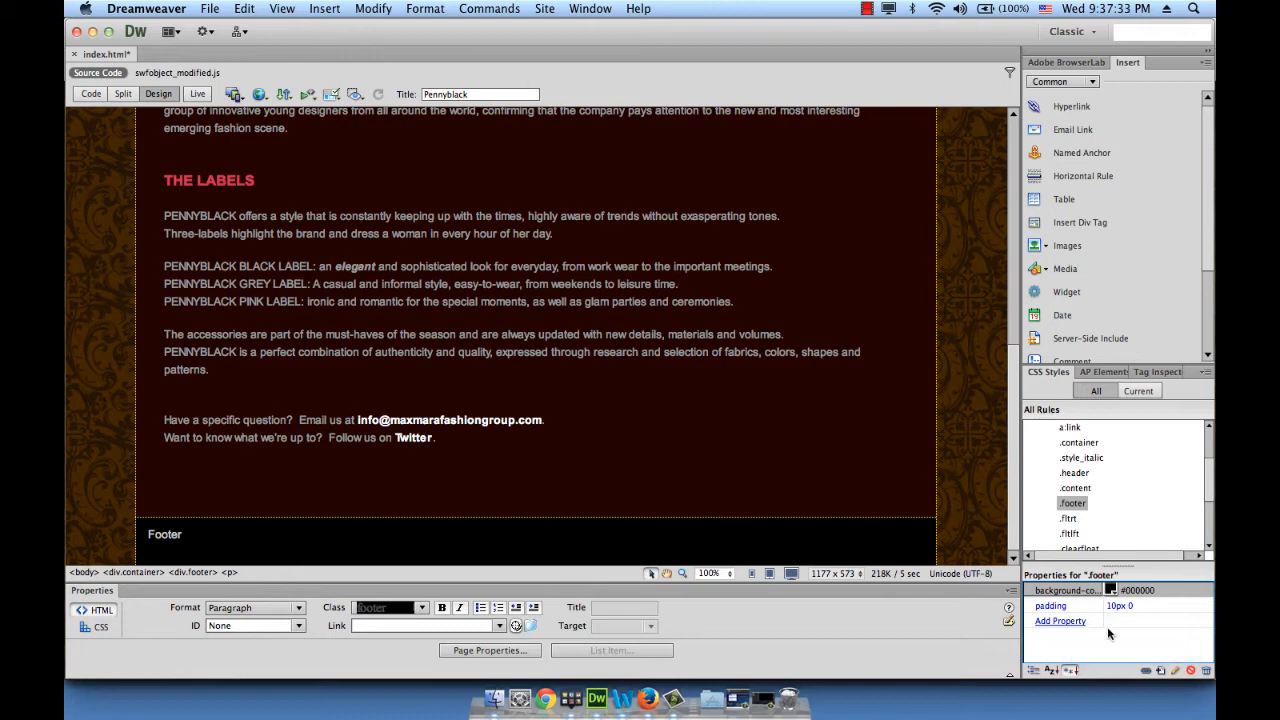
pyautogui.click(1130, 607)
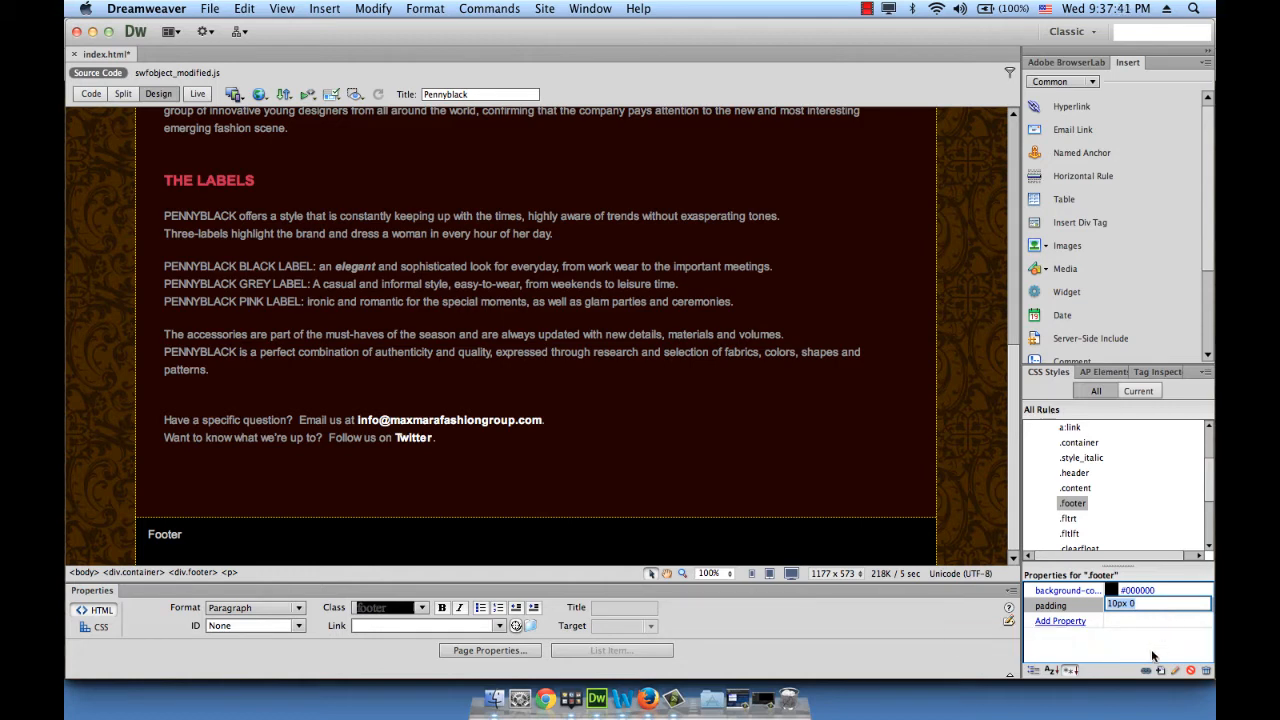
# Change the .footer padding to 10px 20px
pyautogui.click(1149, 604)
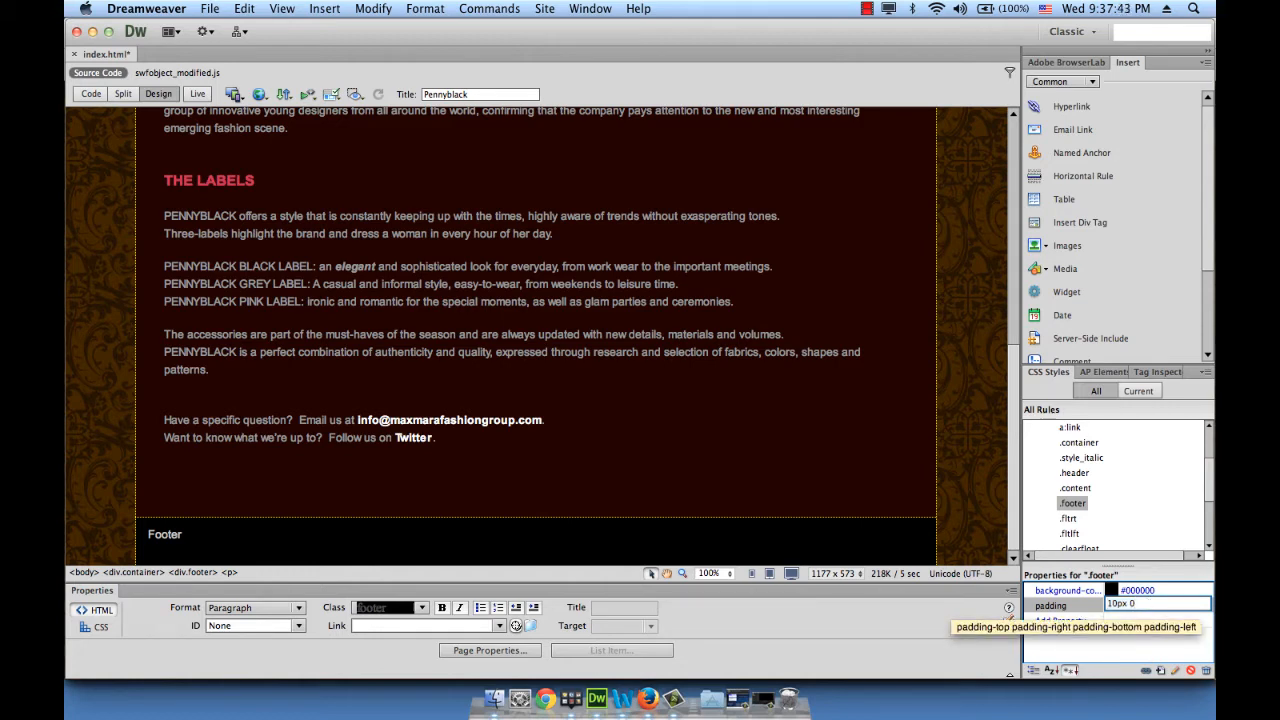
pyautogui.press('BackSpace')
pyautogui.write('20px')
pyautogui.press('Return')
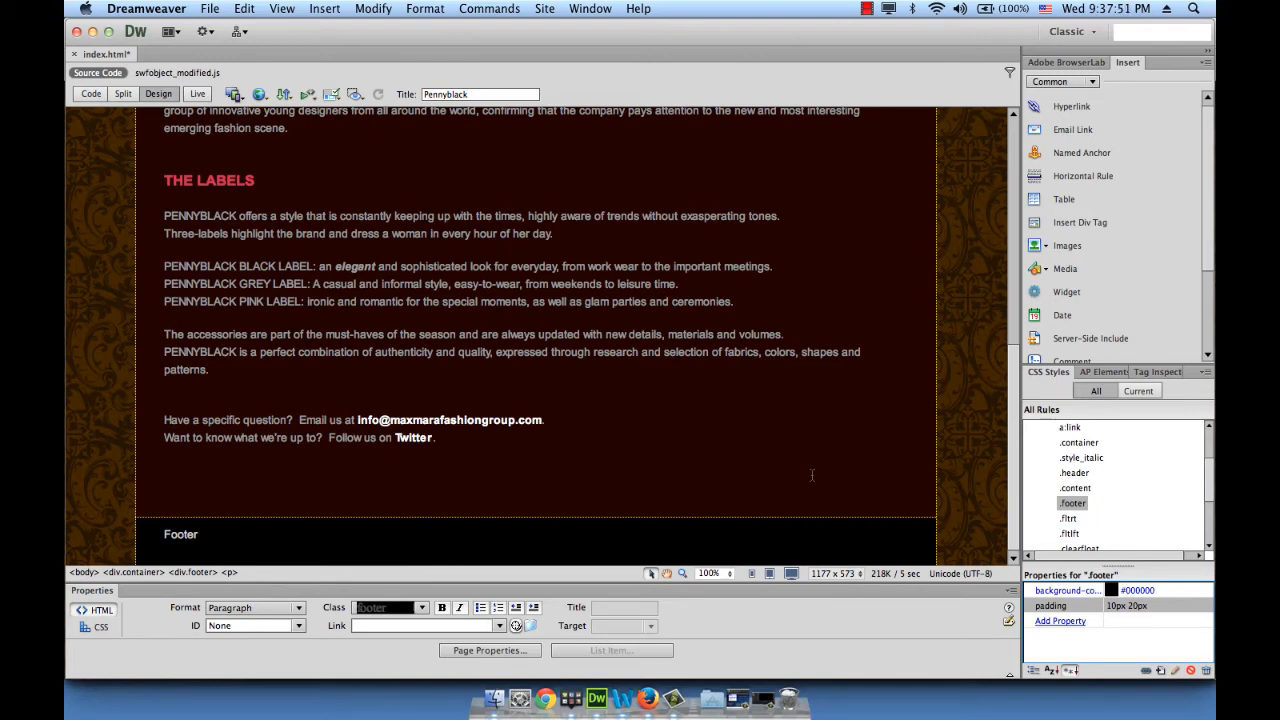
# Add a color property of dark grey #333 to the .footer rule
pyautogui.click(1071, 624)
pyautogui.click(1096, 619)
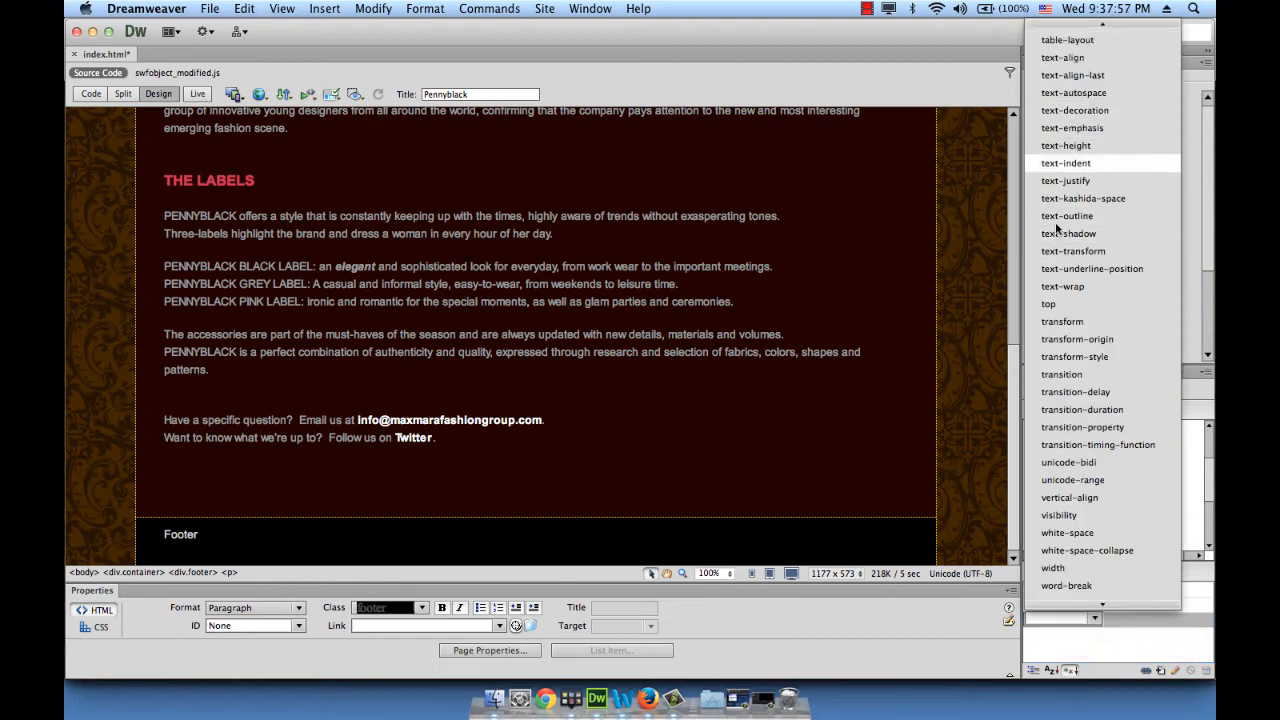
pyautogui.scroll(10, 1071, 146)
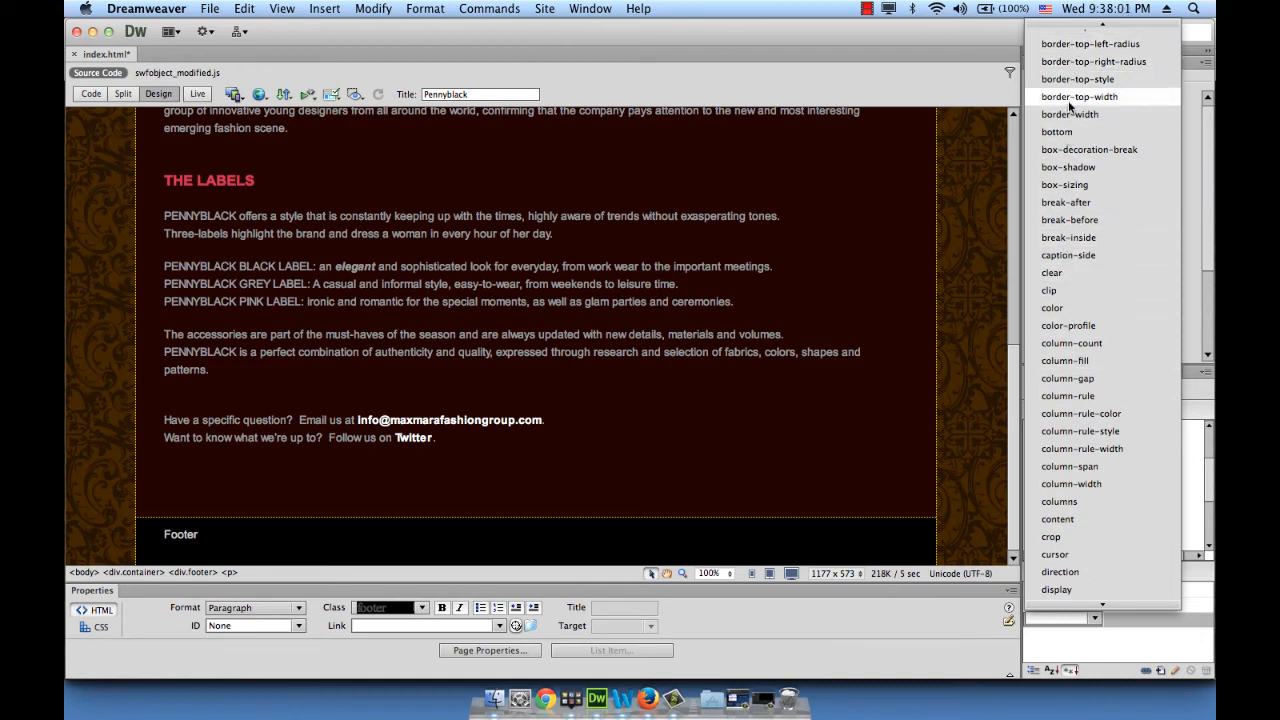
pyautogui.click(1068, 308)
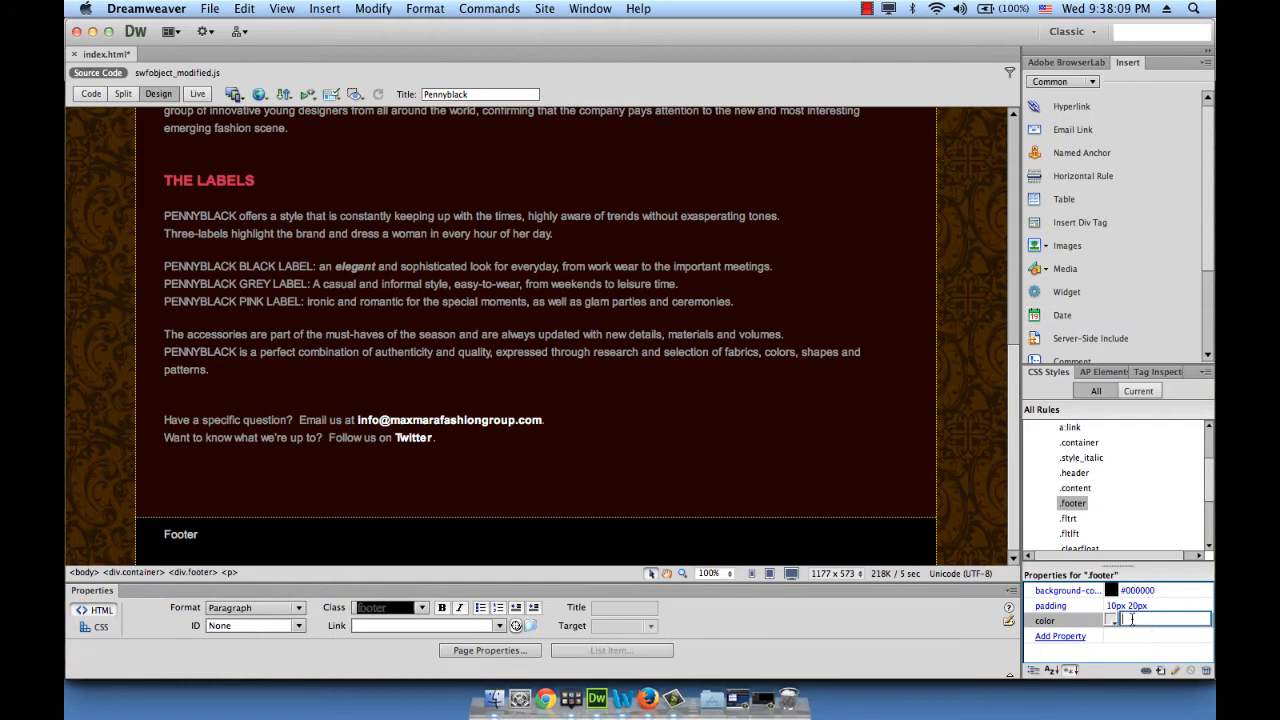
pyautogui.click(1112, 620)
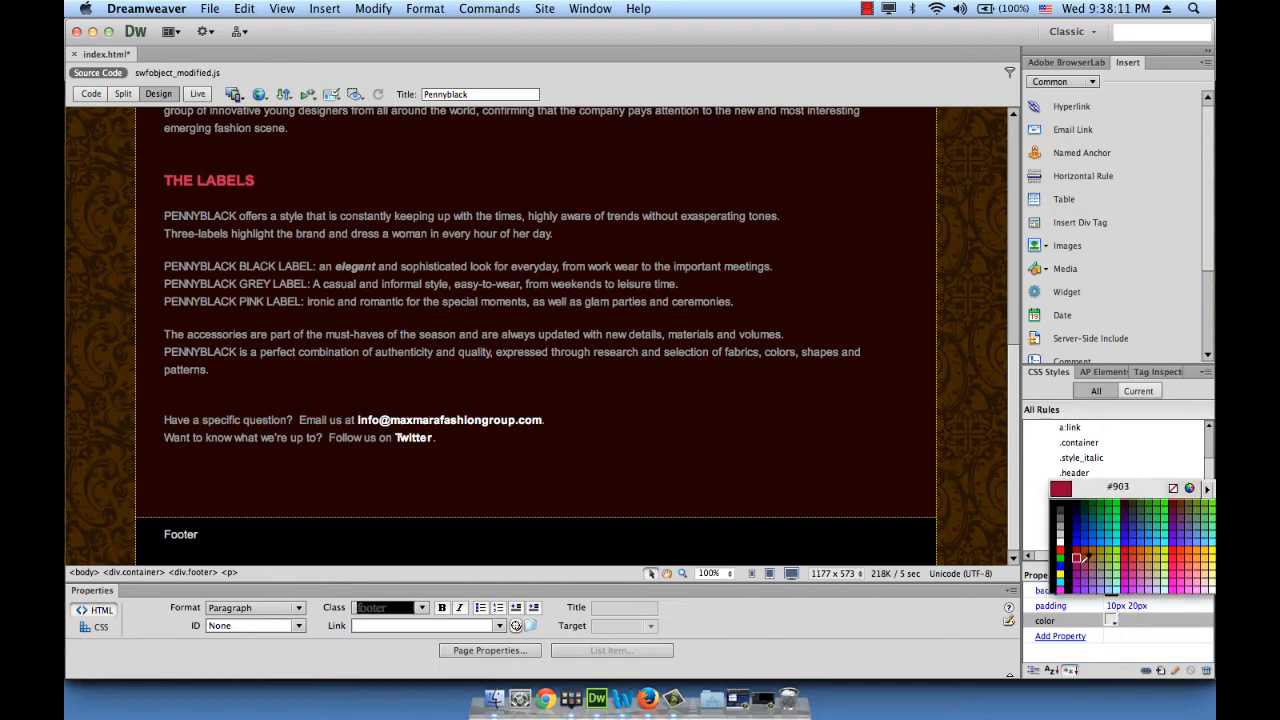
pyautogui.click(1060, 514)
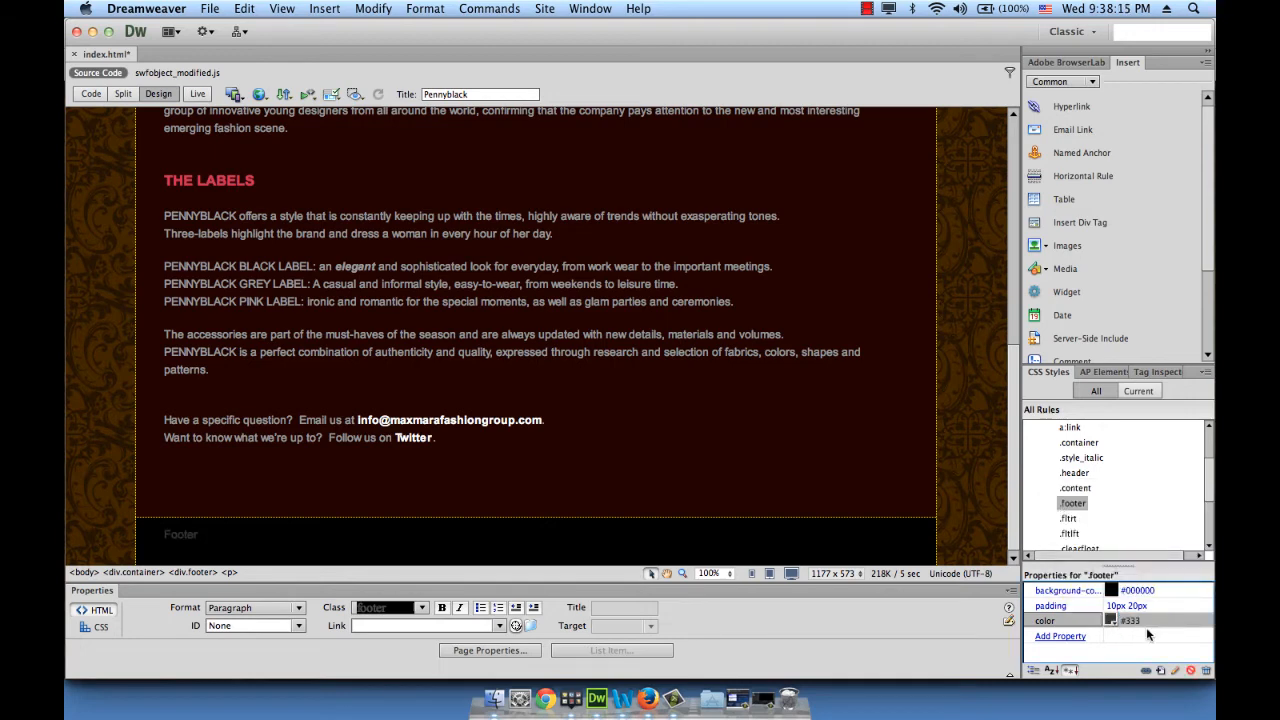
# Add a font-size of 12 to the .footer rule
pyautogui.click(1076, 638)
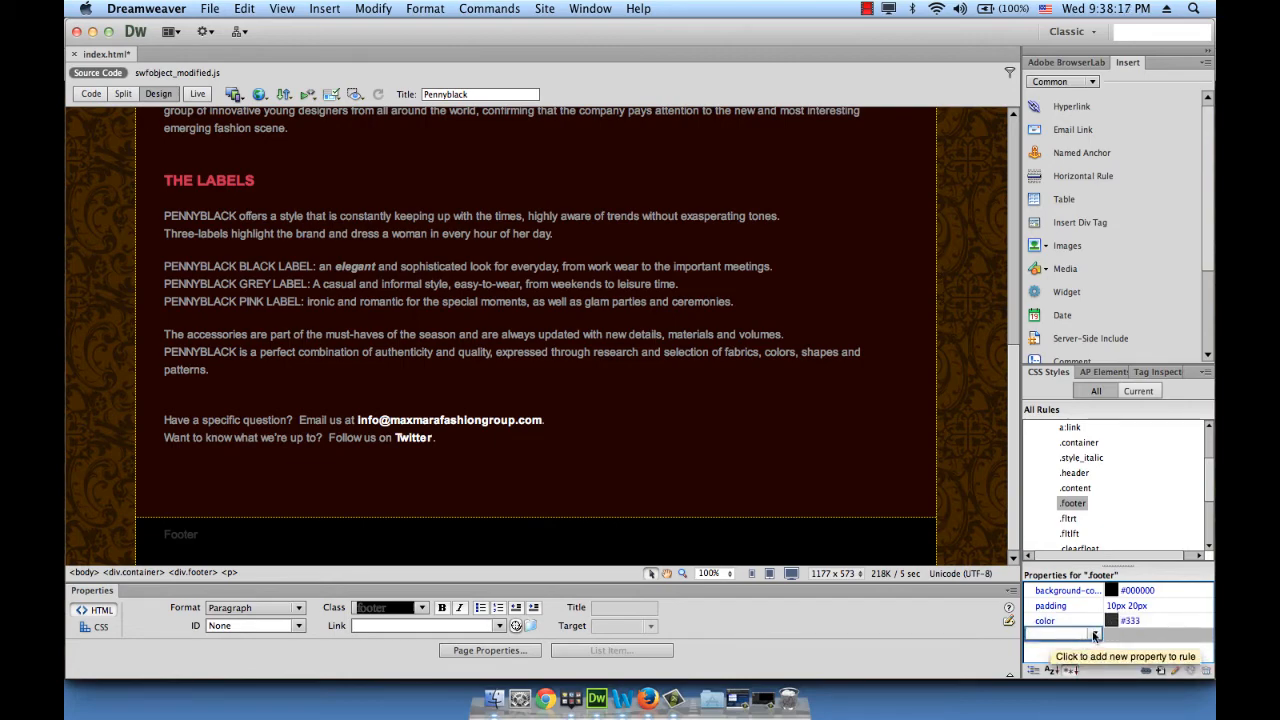
pyautogui.click(1094, 633)
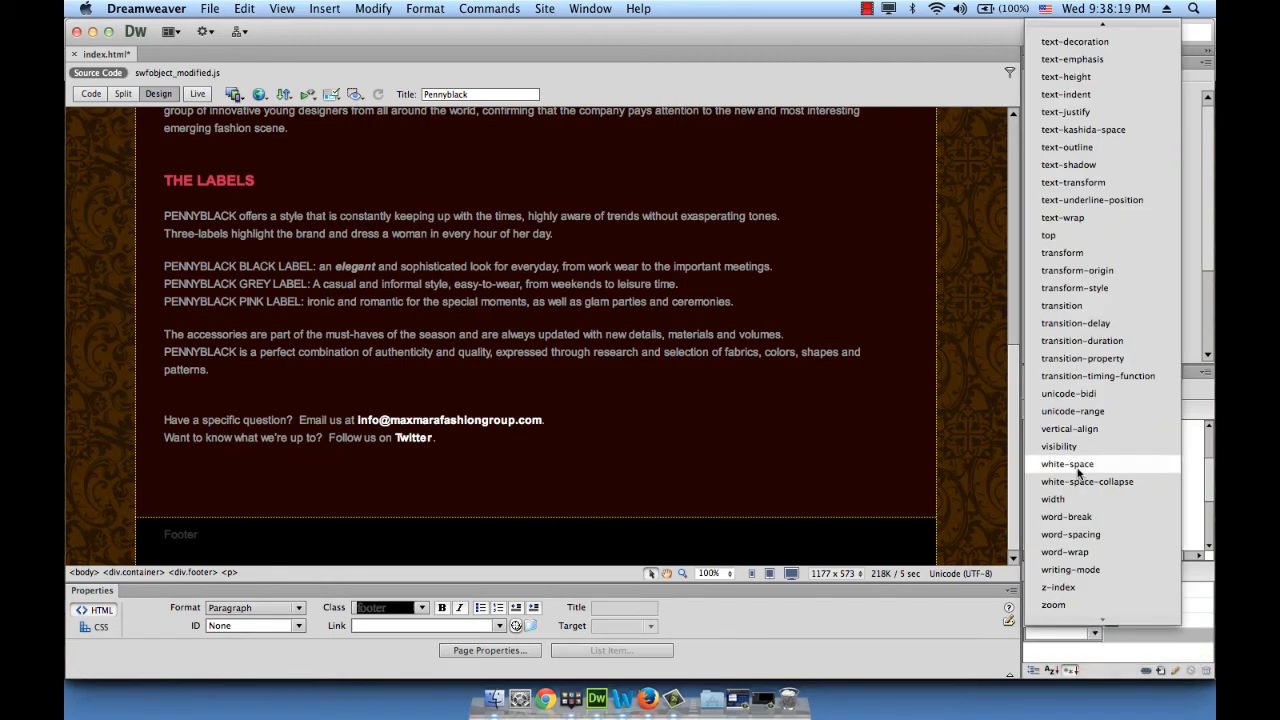
pyautogui.scroll(20, 1078, 470)
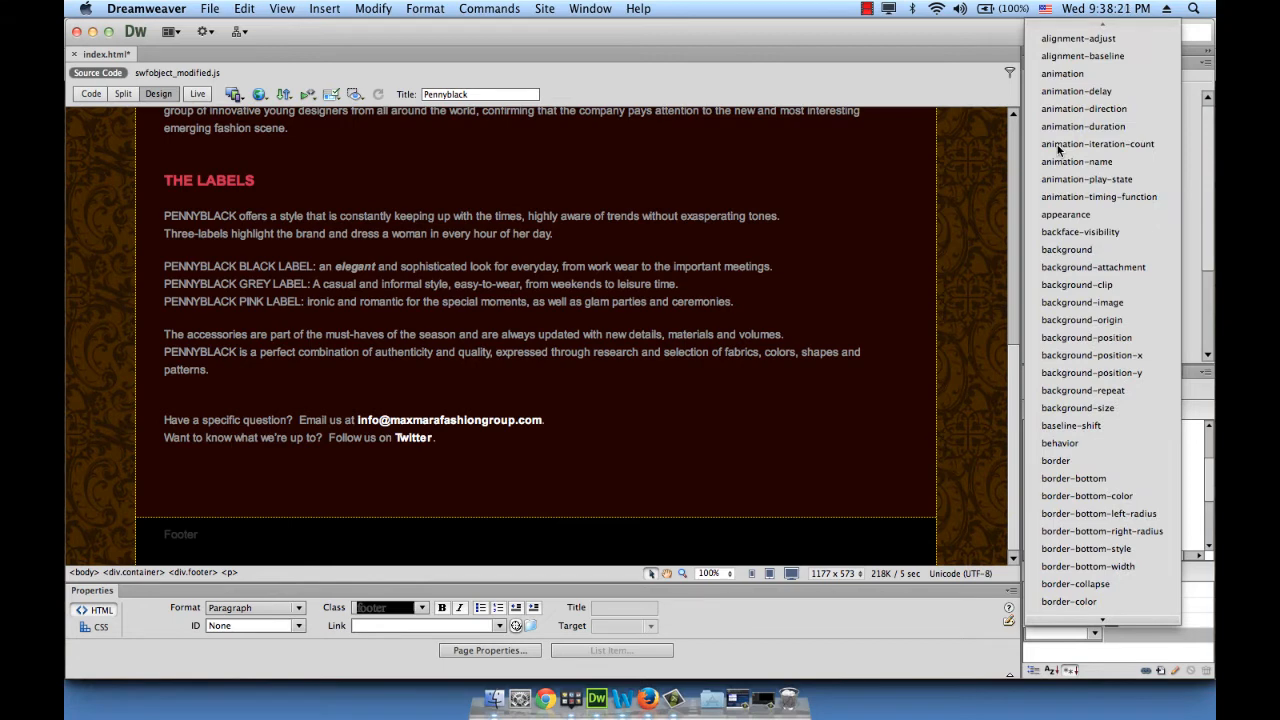
pyautogui.scroll(-15, 1068, 528)
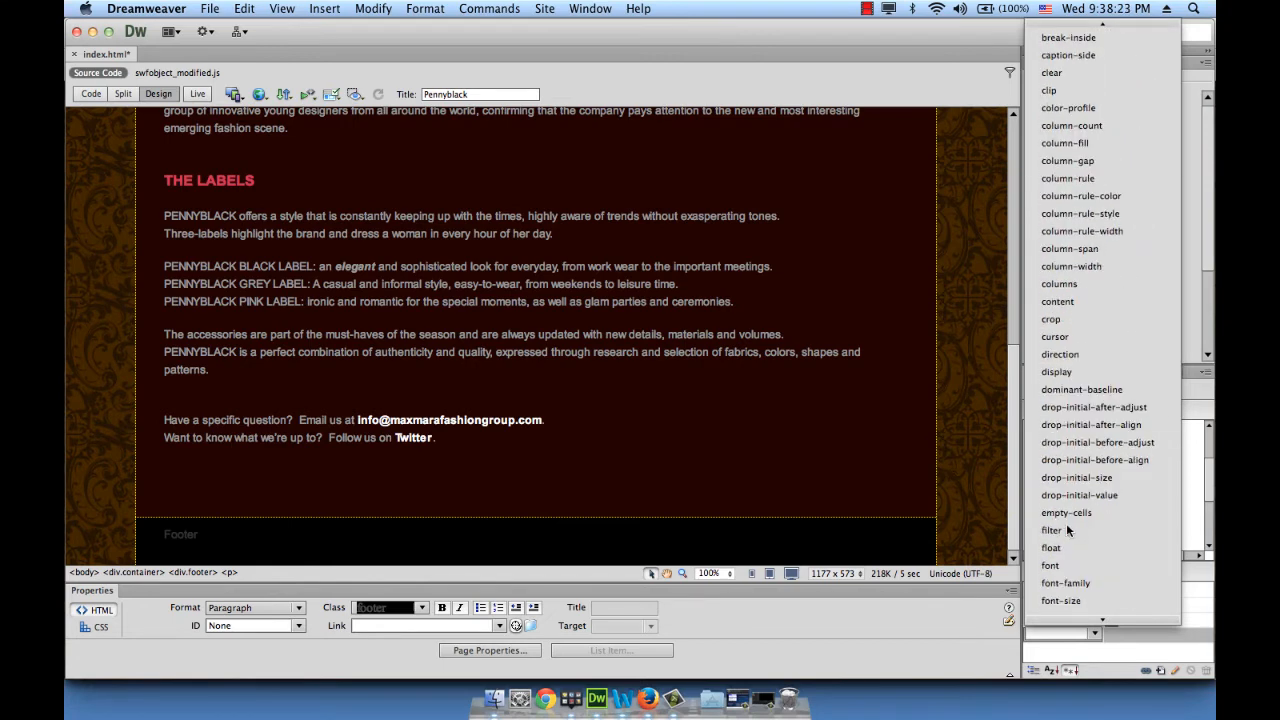
pyautogui.scroll(-5, 1068, 528)
pyautogui.click(1068, 492)
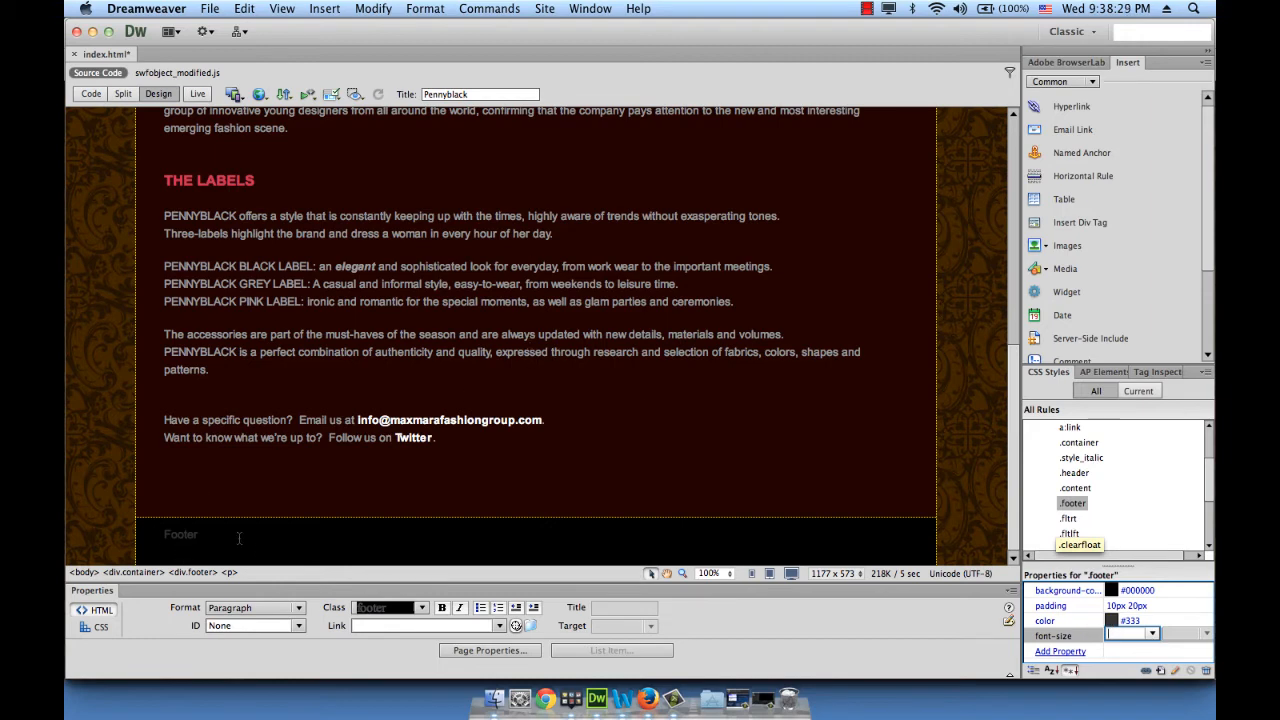
pyautogui.click(1154, 633)
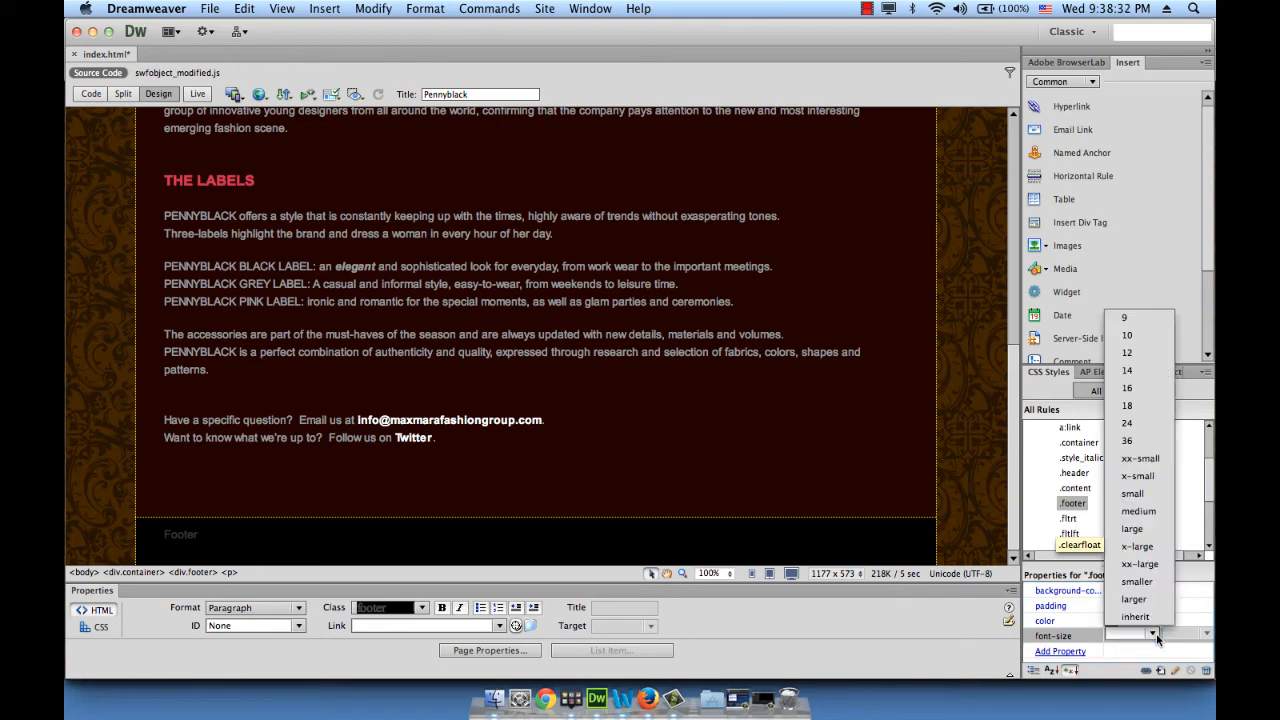
pyautogui.click(1130, 350)
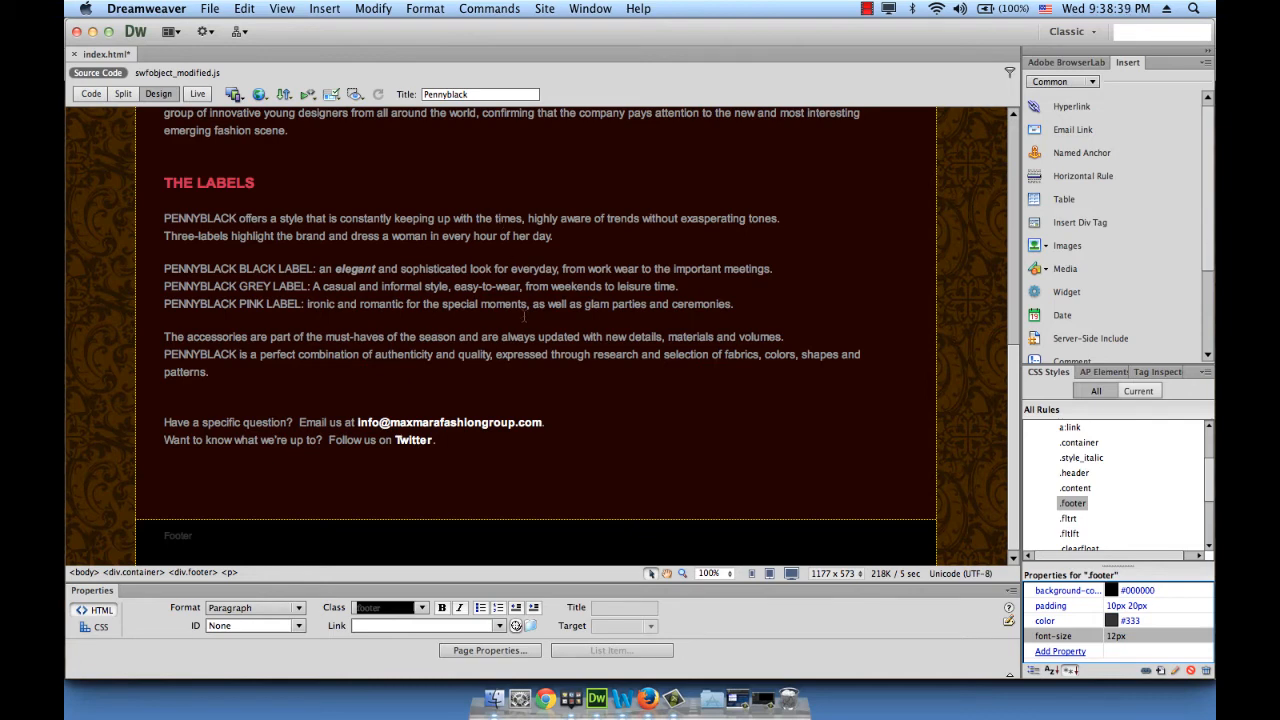
# Replace the Footer placeholder with the 'Dati Sociali e Informazioni Legali' line, the company's VAT number and '2015 Max Mara /// Pennyblack'
pyautogui.doubleClick(179, 537)
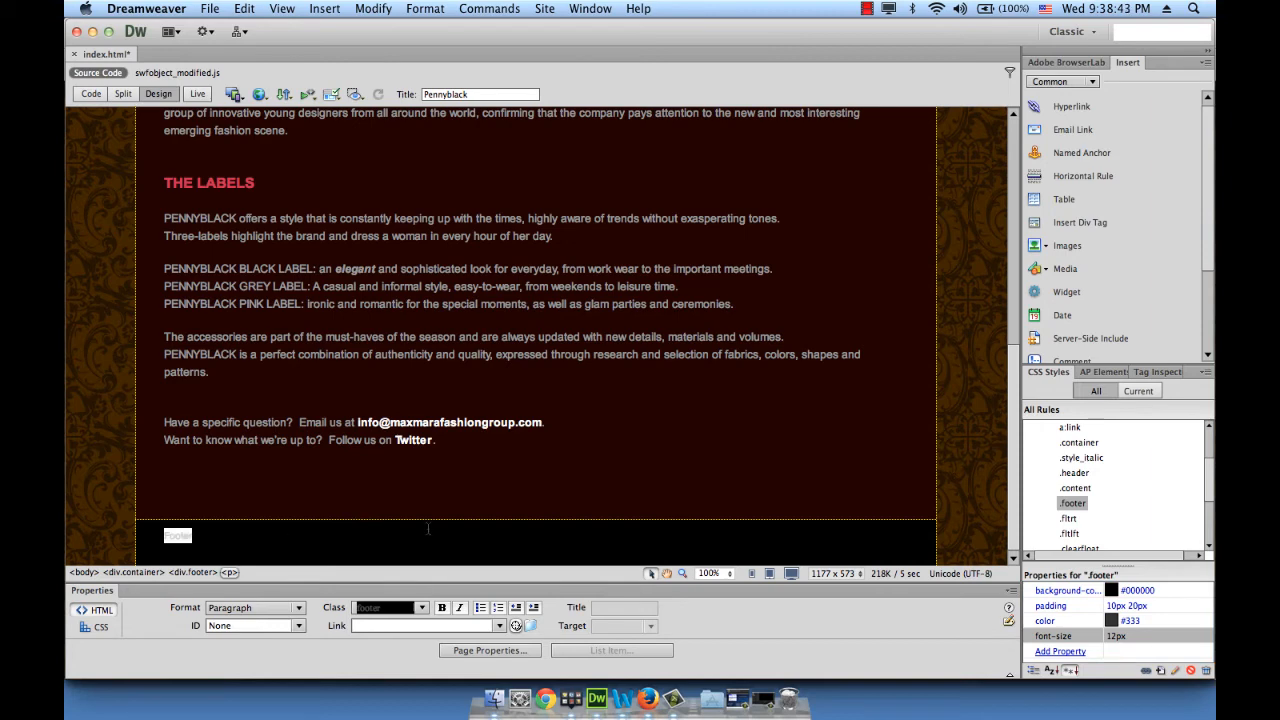
pyautogui.press('super+v')
pyautogui.write('Da')
pyautogui.write('t')
pyautogui.write('i Soc')
pyautogui.write('iali')
pyautogui.write('i')
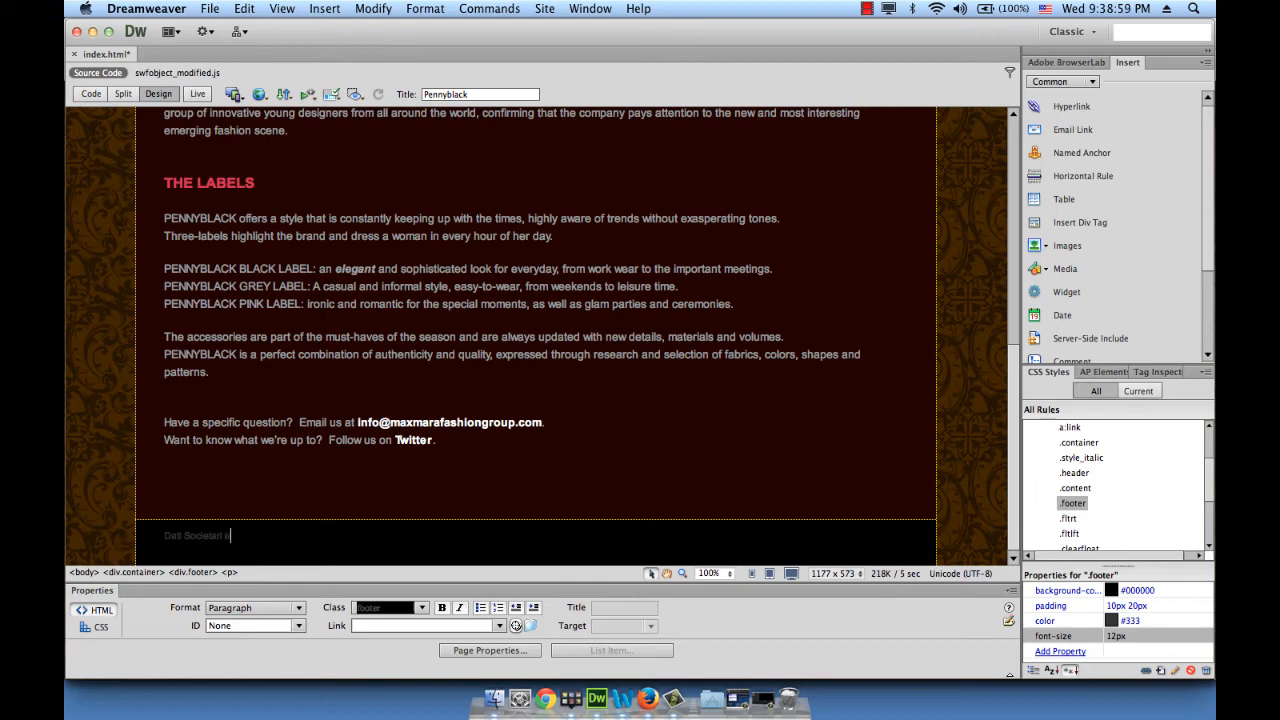
pyautogui.write(' e Informazi')
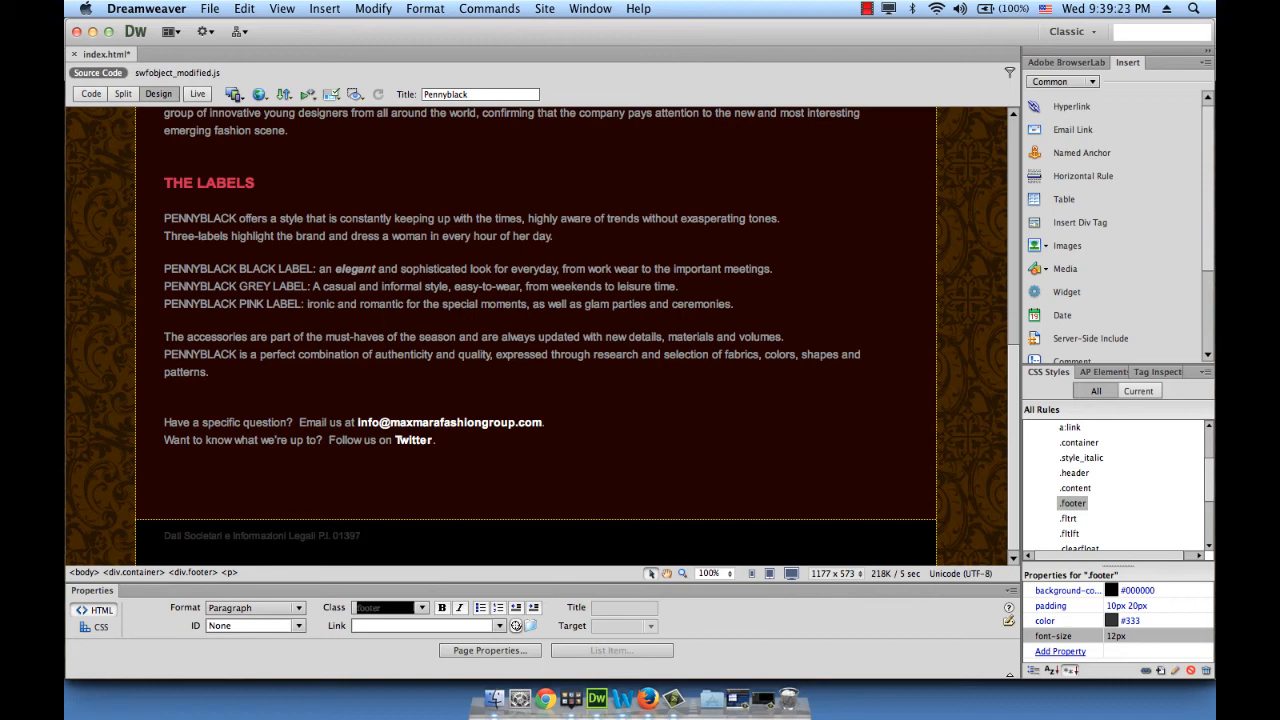
pyautogui.write('ax Mara /// Penny')
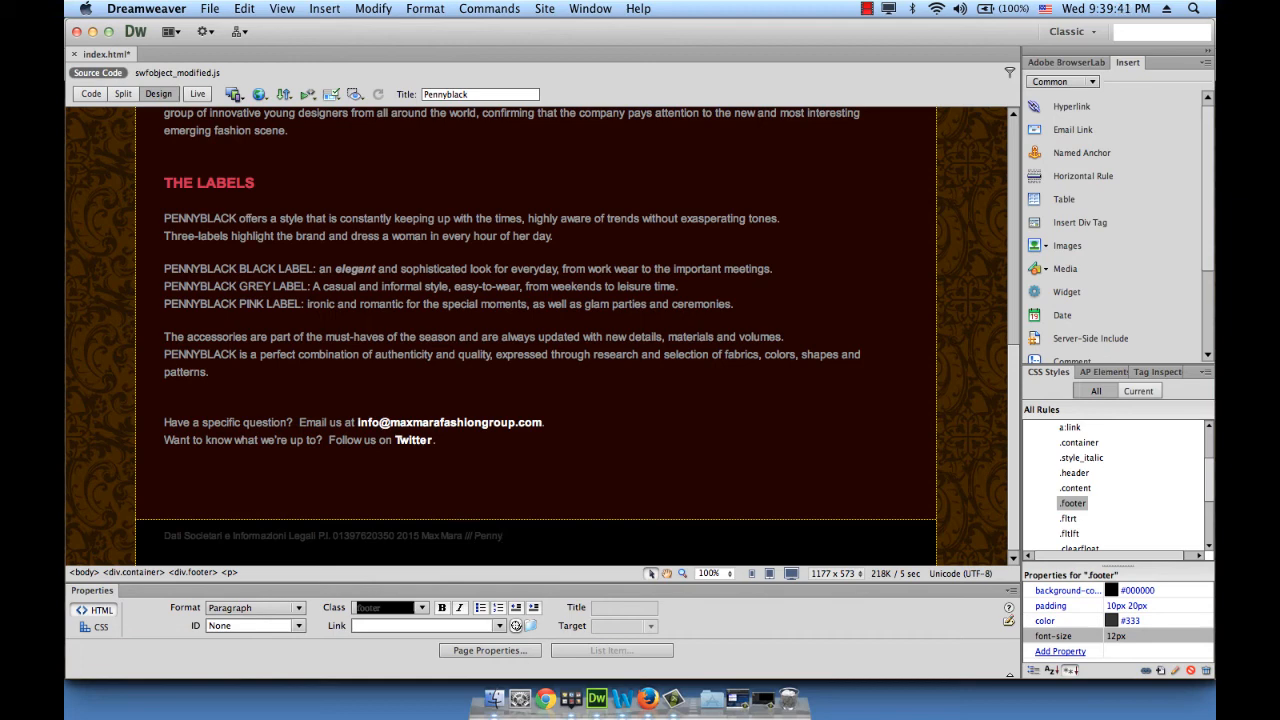
pyautogui.write('black')
pyautogui.press('BackSpace')
pyautogui.press('BackSpace')
pyautogui.write('ack')
# Preview the page in Firefox, check the black footer, and reload to replay the banner
pyautogui.click(205, 9)
pyautogui.moveTo(266, 343)
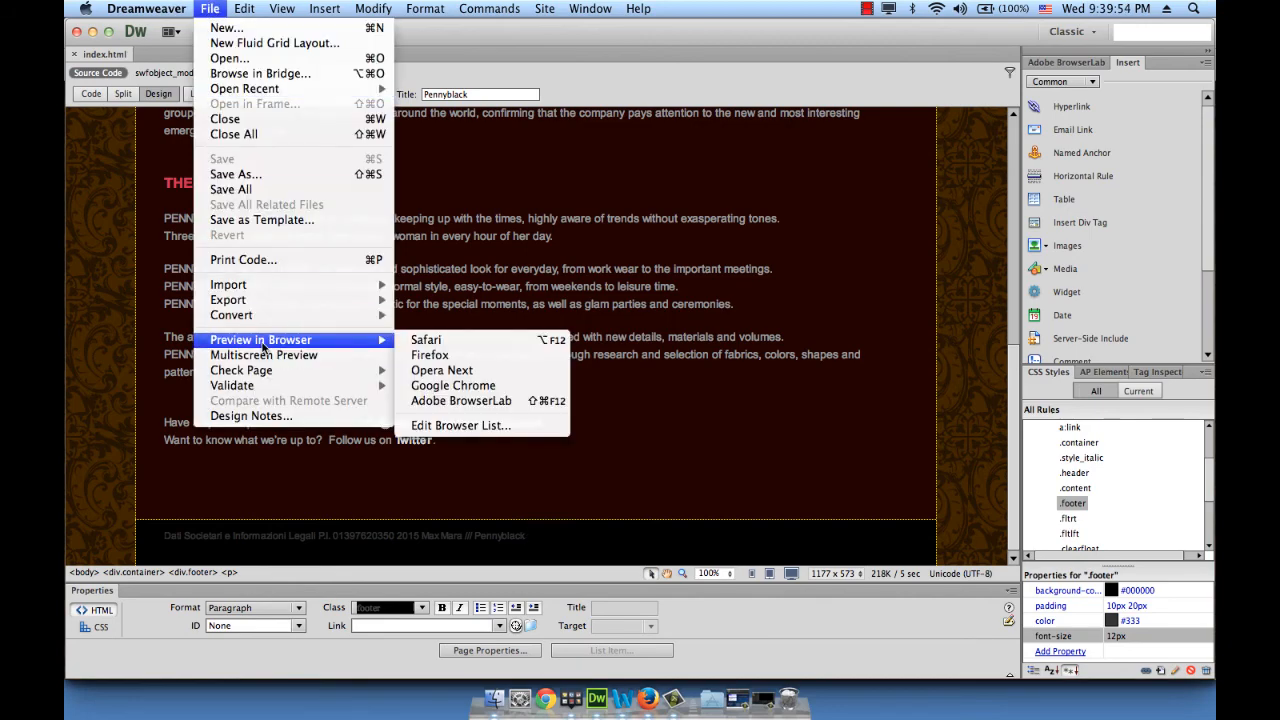
pyautogui.click(441, 358)
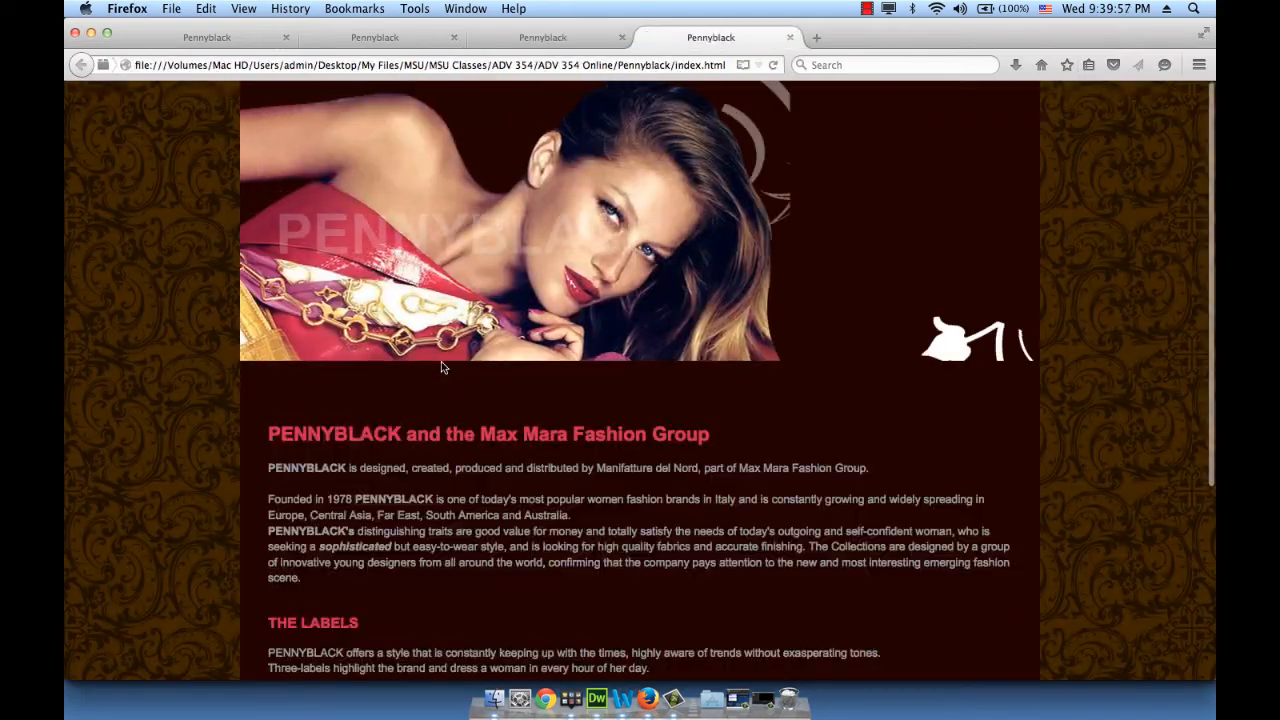
pyautogui.scroll(-5, 602, 351)
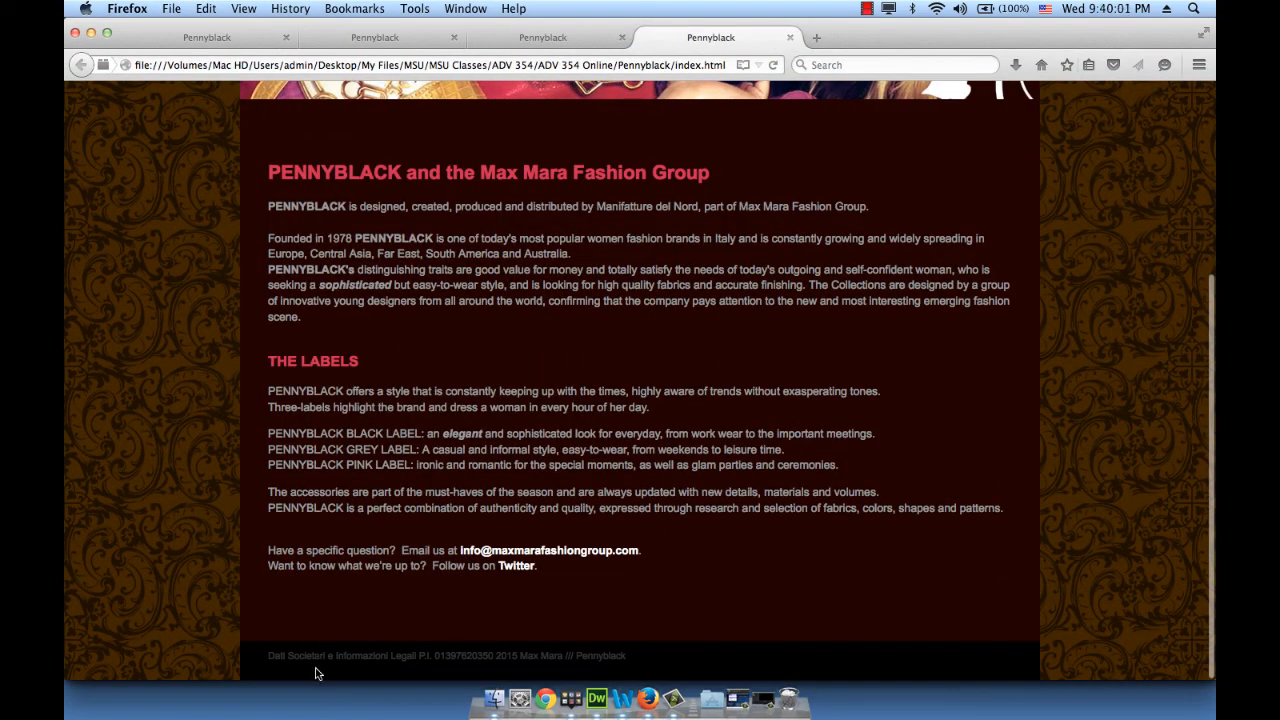
pyautogui.scroll(3, 386, 662)
pyautogui.scroll(-3, 390, 664)
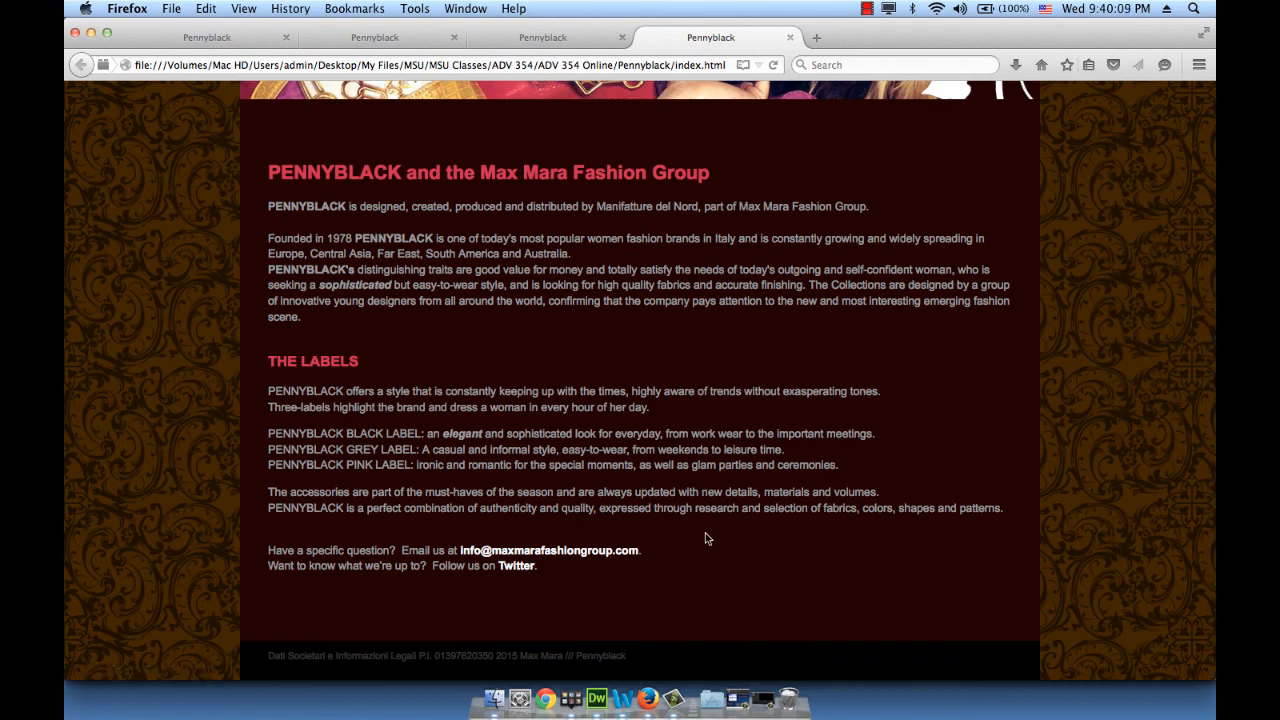
pyautogui.scroll(5, 705, 539)
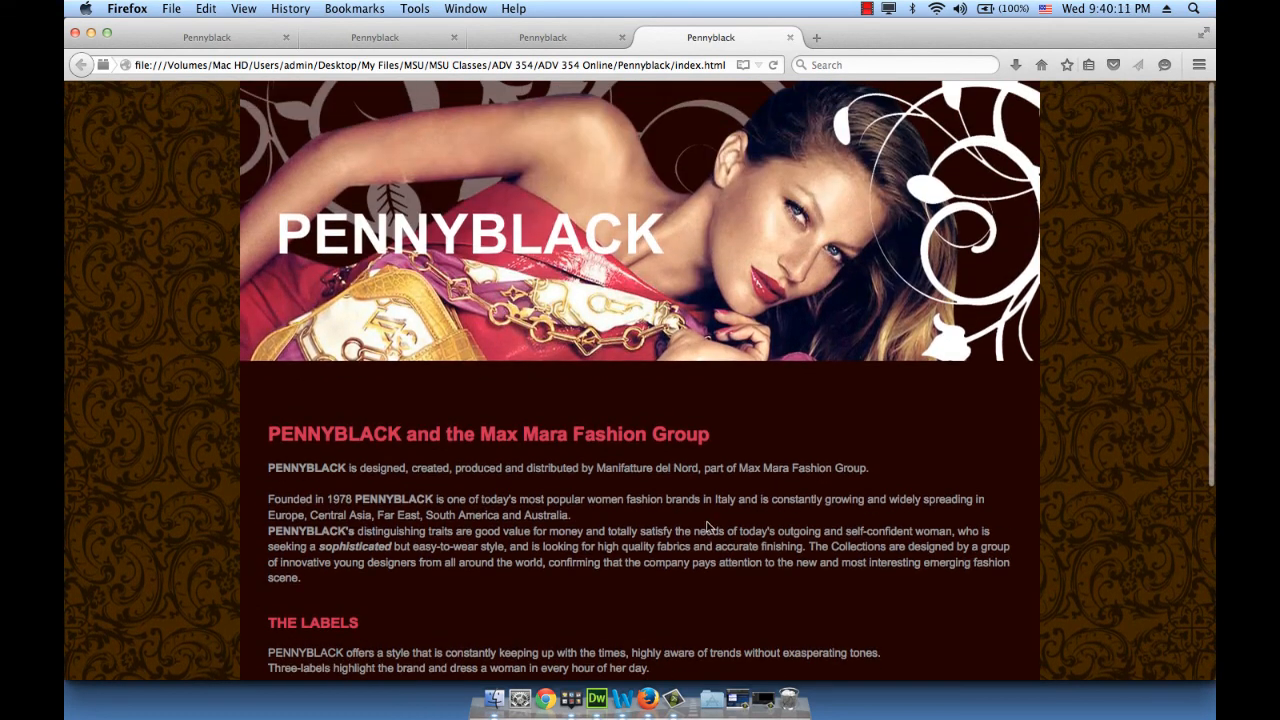
pyautogui.click(772, 65)
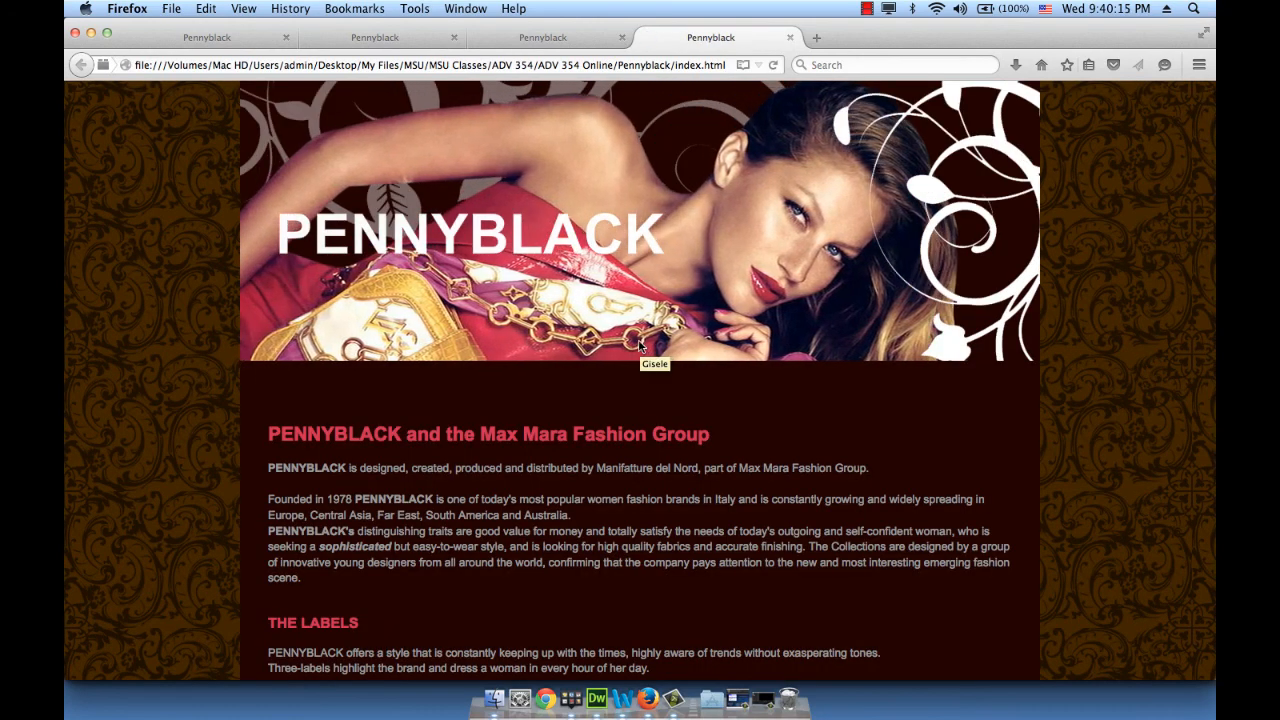